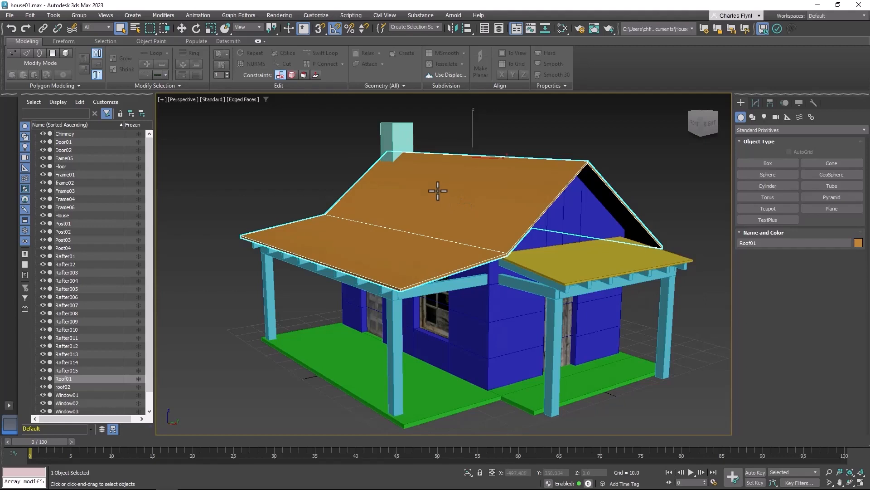
# - Hide every object except the selected main roof, Roof01
pyautogui.rightClick(428, 182)
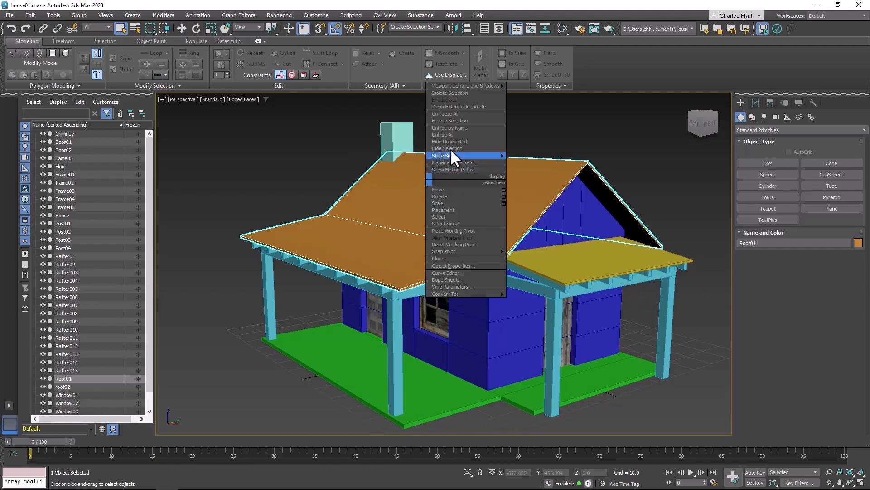
pyautogui.click(468, 141)
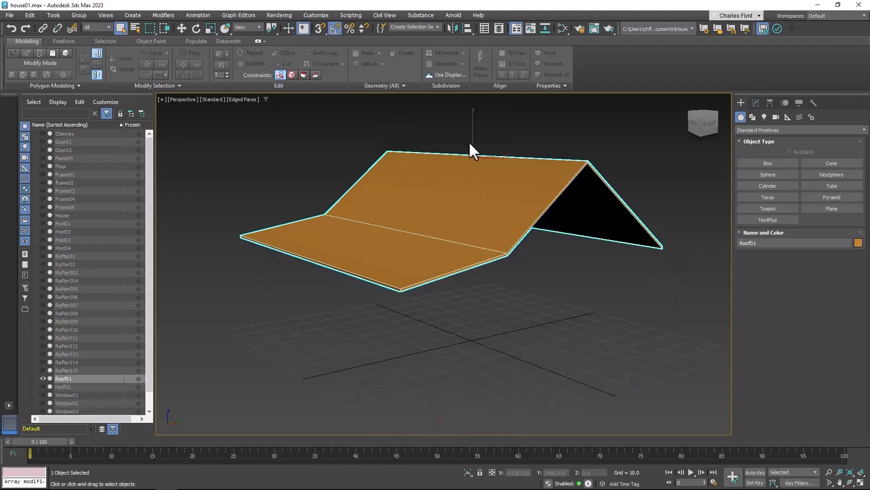
pyautogui.moveTo(458, 200); pyautogui.dragTo(457, 231, button='middle')
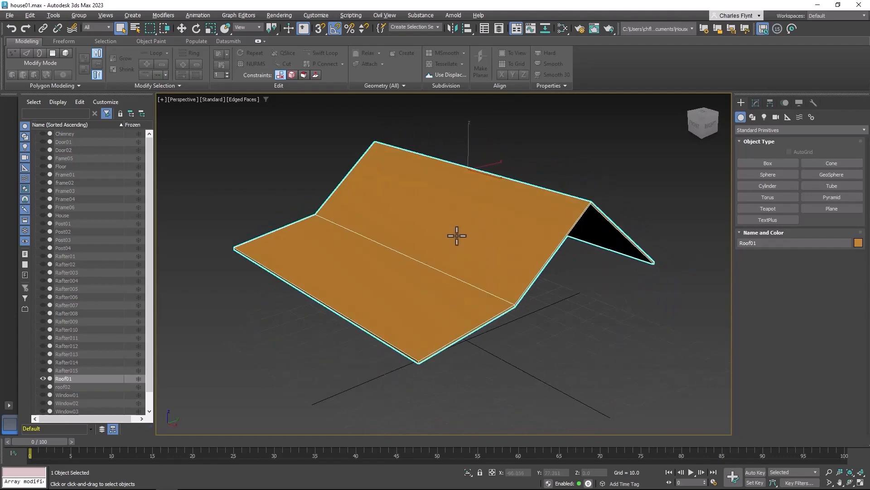
# - Create a Physical Material in the Slate Material Editor and connect the cedar_shingles01 bitmap to its Base Color Map
pyautogui.click(561, 28)
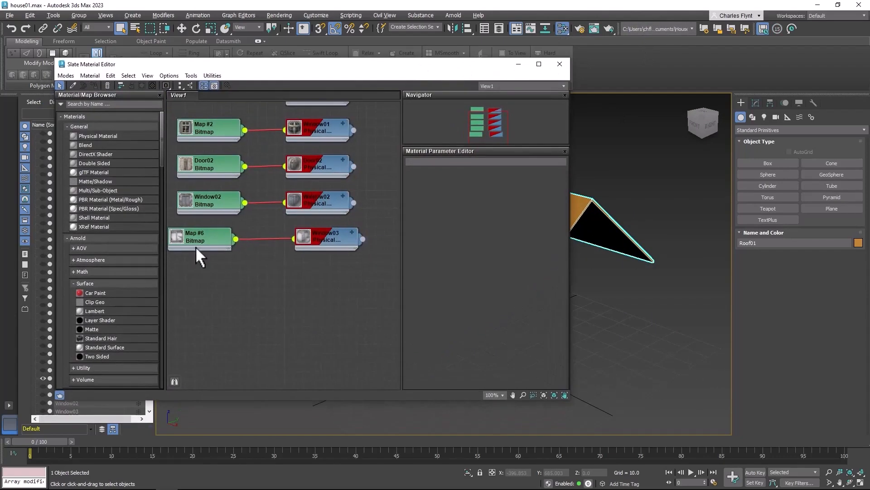
pyautogui.moveTo(329, 287); pyautogui.dragTo(323, 274)
pyautogui.moveTo(262, 287); pyautogui.dragTo(254, 279)
pyautogui.moveTo(274, 294)
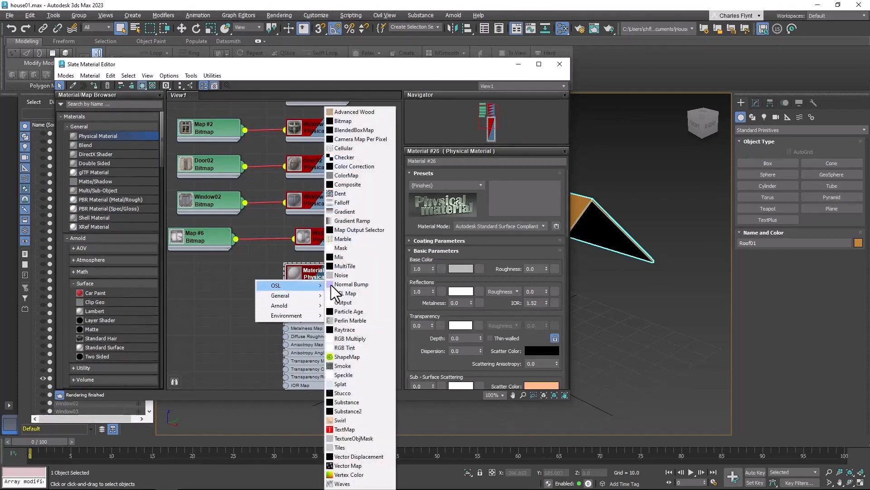
pyautogui.click(349, 122)
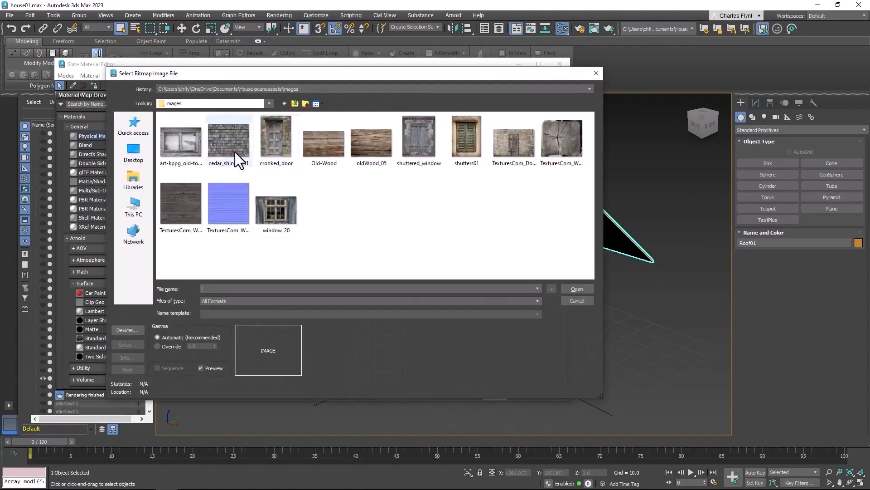
pyautogui.moveTo(348, 78); pyautogui.dragTo(409, 77)
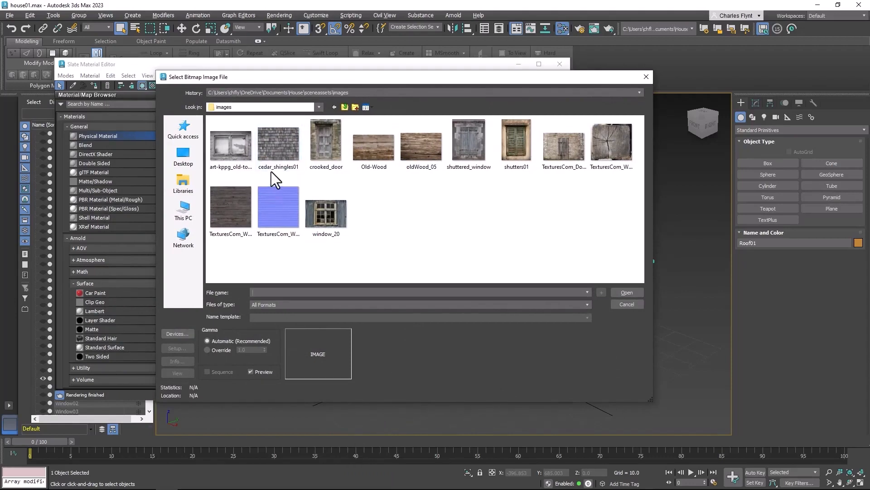
pyautogui.click(279, 145)
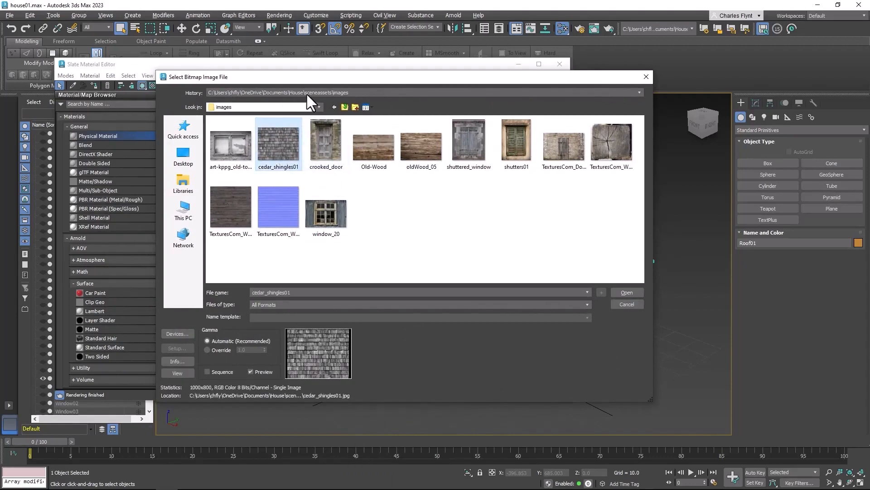
pyautogui.click(626, 292)
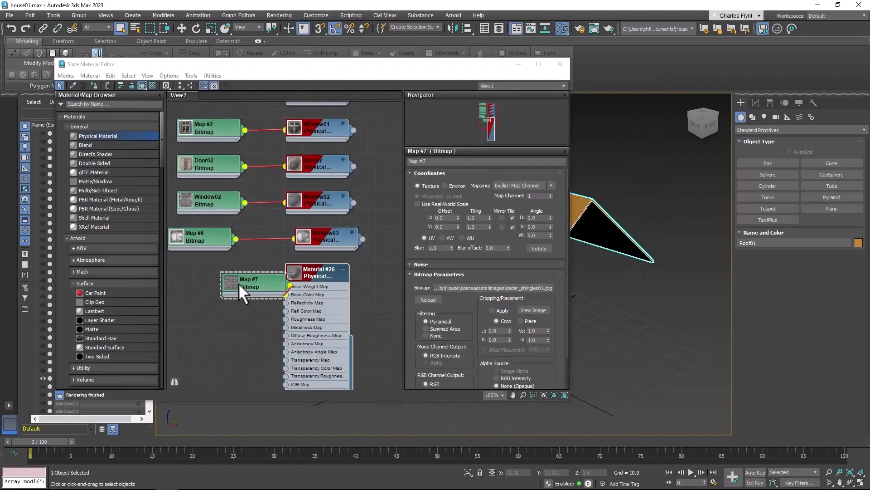
pyautogui.moveTo(238, 283); pyautogui.dragTo(210, 274)
pyautogui.moveTo(350, 297); pyautogui.dragTo(288, 276, button='middle')
pyautogui.moveTo(317, 325); pyautogui.dragTo(313, 290, button='middle')
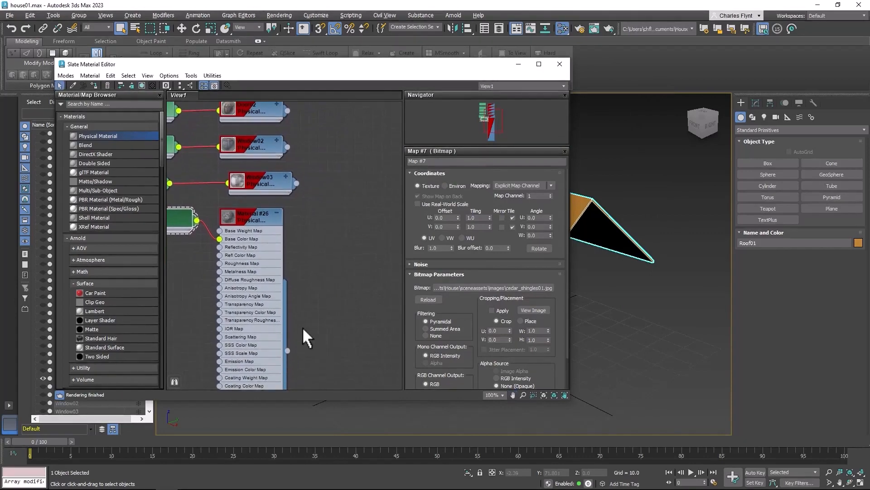
pyautogui.moveTo(287, 350); pyautogui.dragTo(336, 337)
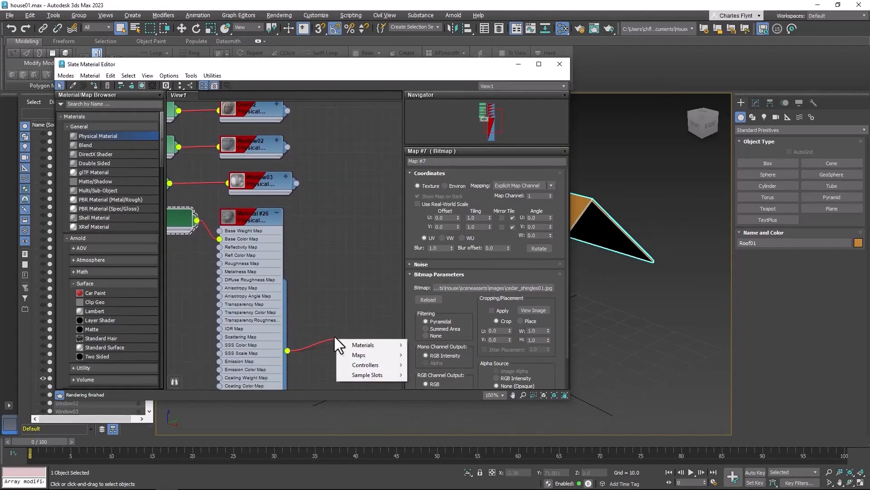
pyautogui.click(332, 303)
pyautogui.doubleClick(247, 216)
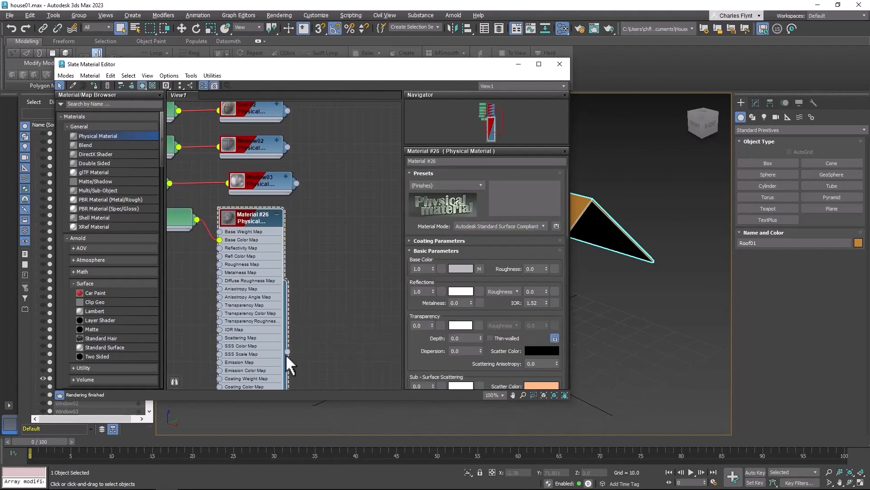
pyautogui.moveTo(288, 353); pyautogui.dragTo(358, 313)
pyautogui.click(578, 212)
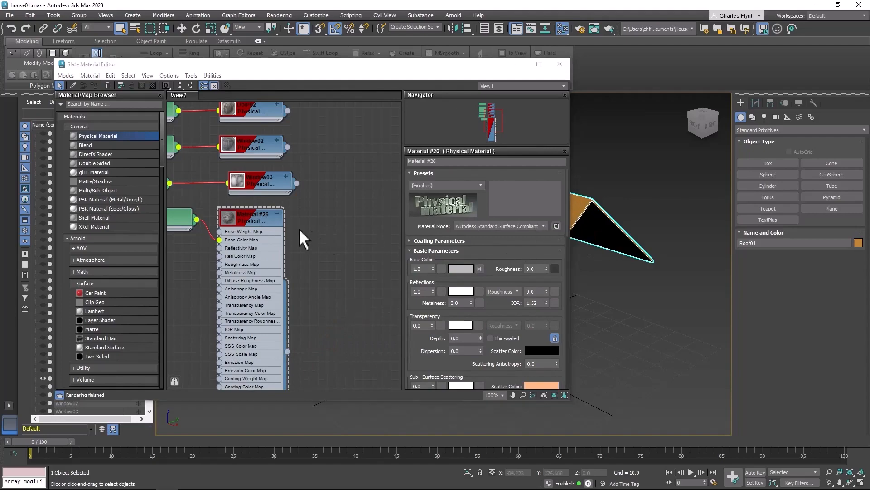
# - Assign the new shingle material to the selected roof and close the material editor
pyautogui.click(252, 220)
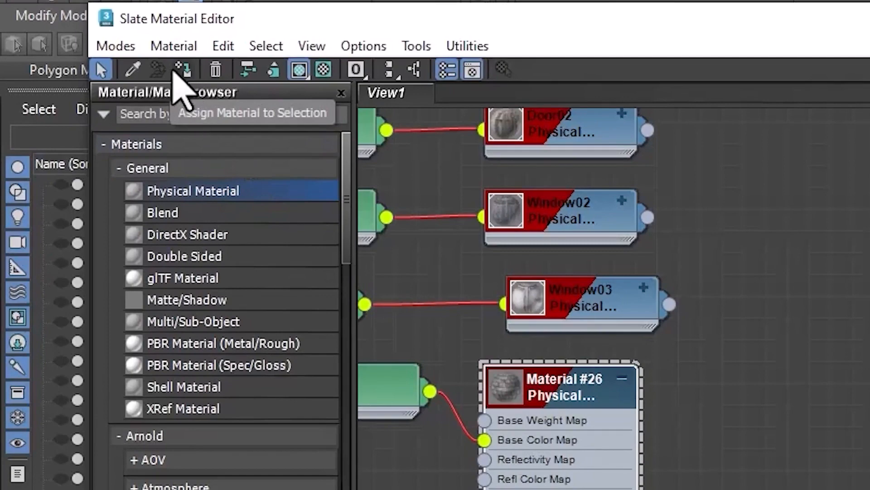
pyautogui.click(187, 65)
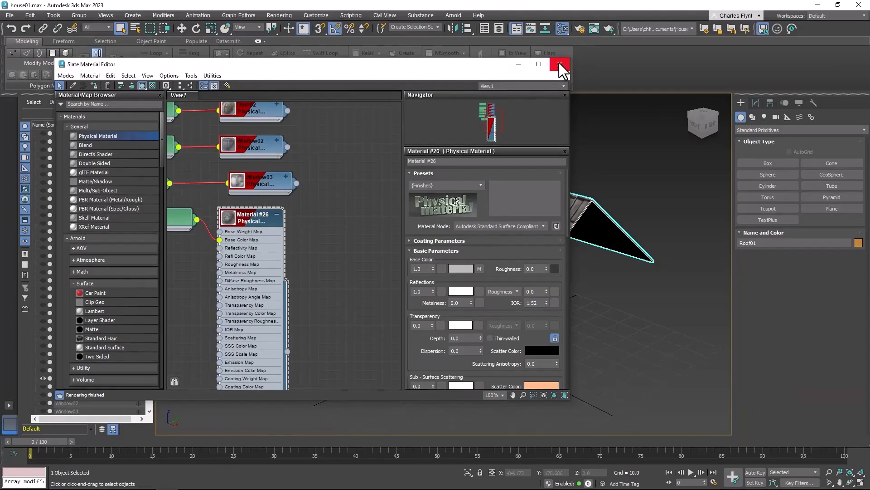
pyautogui.click(559, 63)
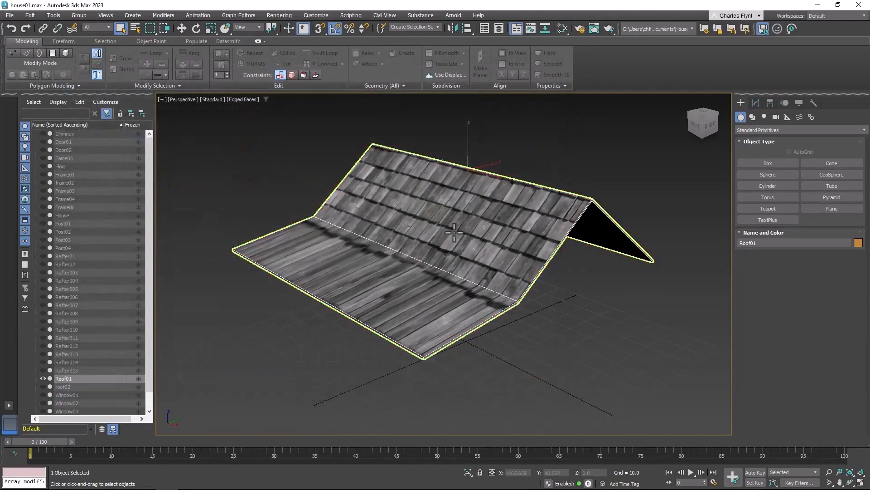
# - Examine the scale and direction of the shingle texture on each slope of the roof
pyautogui.keyDown('alt'); pyautogui.moveTo(453, 222); pyautogui.dragTo(438, 257, button='middle'); pyautogui.keyUp('alt')
pyautogui.moveTo(514, 245)
pyautogui.keyDown('alt'); pyautogui.mouseDown(button='middle')
pyautogui.moveTo(458, 249)
pyautogui.moveTo(467, 258)
pyautogui.moveTo(522, 248)
pyautogui.mouseUp(button='middle'); pyautogui.keyUp('alt')
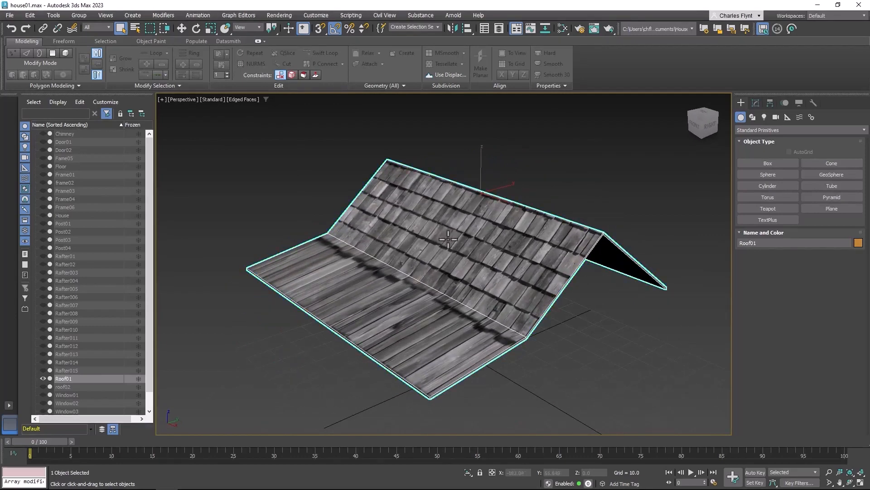
pyautogui.keyDown('alt'); pyautogui.moveTo(541, 257); pyautogui.dragTo(508, 258, button='middle'); pyautogui.keyUp('alt')
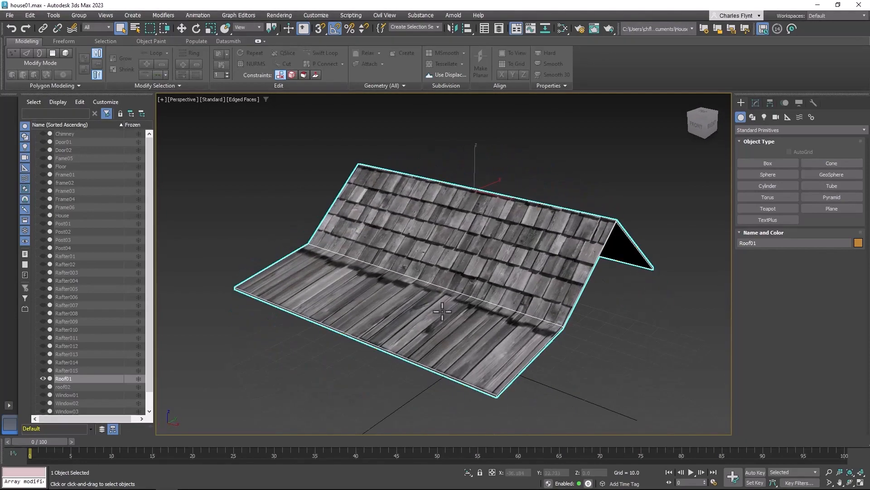
pyautogui.keyDown('alt'); pyautogui.moveTo(440, 331); pyautogui.dragTo(412, 342, button='middle'); pyautogui.keyUp('alt')
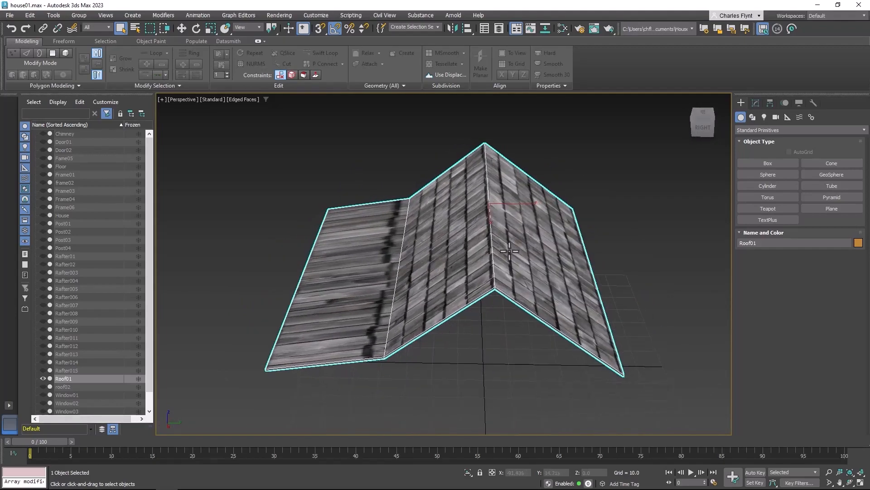
pyautogui.moveTo(542, 296)
pyautogui.keyDown('alt'); pyautogui.mouseDown(button='middle')
pyautogui.moveTo(551, 218)
pyautogui.moveTo(550, 294)
pyautogui.moveTo(556, 287)
pyautogui.moveTo(540, 287)
pyautogui.moveTo(551, 284)
pyautogui.moveTo(545, 297)
pyautogui.mouseUp(button='middle'); pyautogui.keyUp('alt')
pyautogui.keyDown('alt'); pyautogui.moveTo(505, 267); pyautogui.dragTo(486, 253, button='middle'); pyautogui.keyUp('alt')
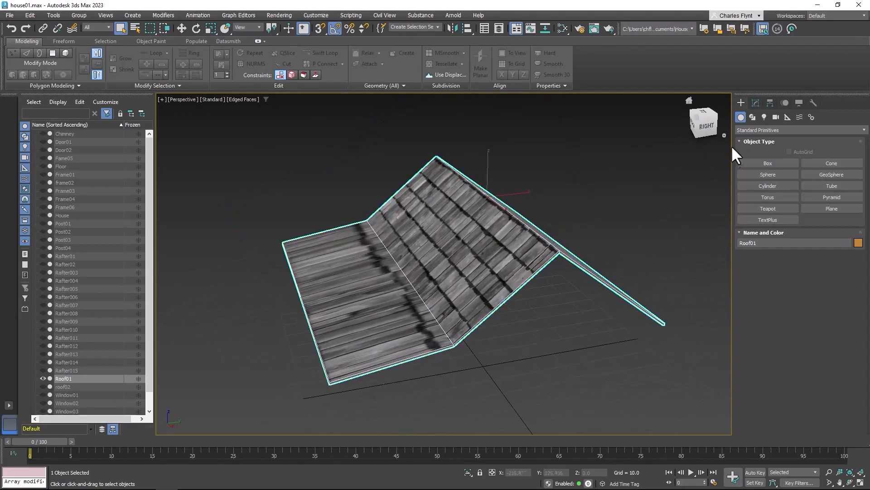
# - Select the top and underside polygons of the upper roof slope next to the porch section in Edit Poly
pyautogui.click(755, 104)
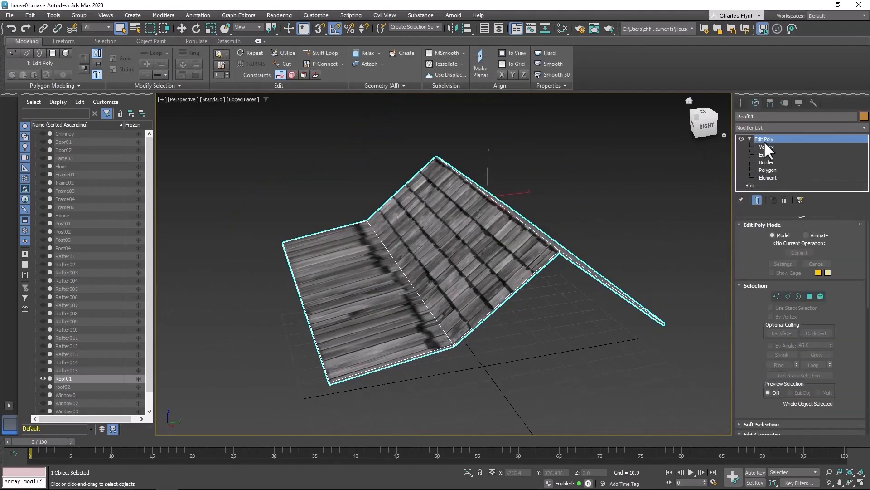
pyautogui.click(770, 168)
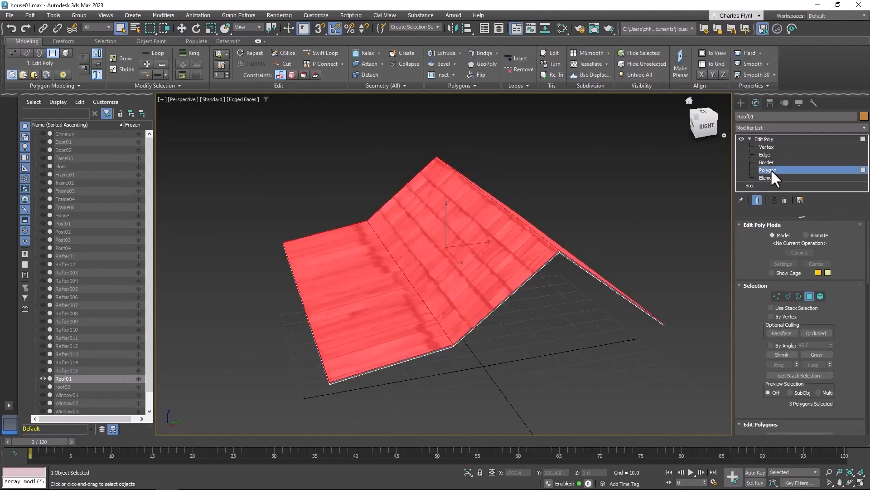
pyautogui.click(479, 264)
pyautogui.keyDown('alt'); pyautogui.moveTo(514, 303); pyautogui.dragTo(488, 257, button='middle'); pyautogui.keyUp('alt')
pyautogui.keyDown('ctrl'); pyautogui.click(458, 212); pyautogui.keyUp('ctrl')
pyautogui.keyDown('alt'); pyautogui.moveTo(458, 212); pyautogui.dragTo(484, 254, button='middle'); pyautogui.keyUp('alt')
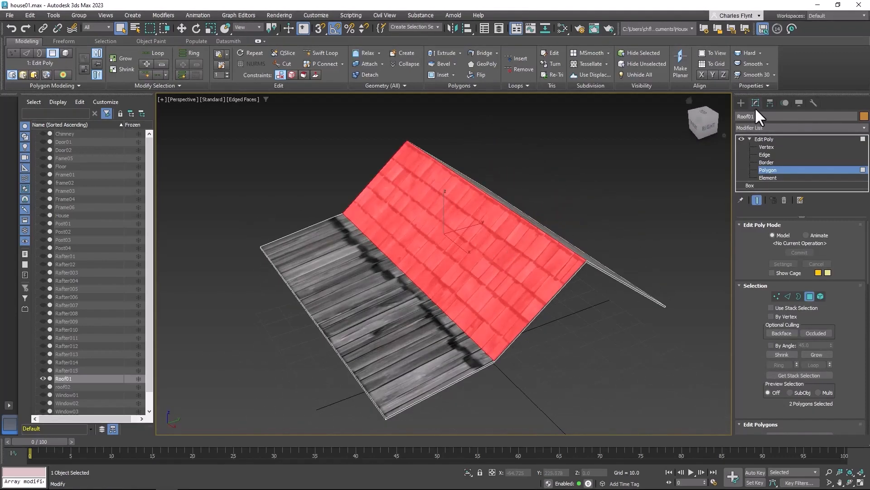
pyautogui.click(761, 128)
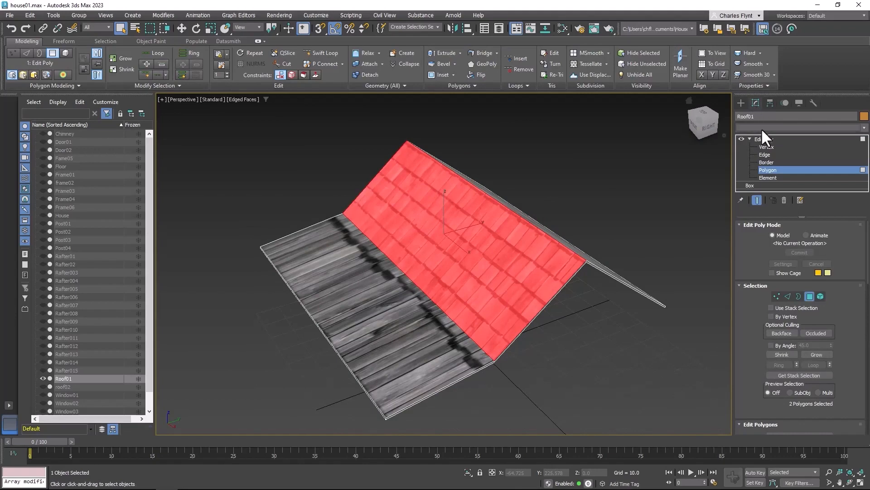
pyautogui.scroll(-9, 787, 301)
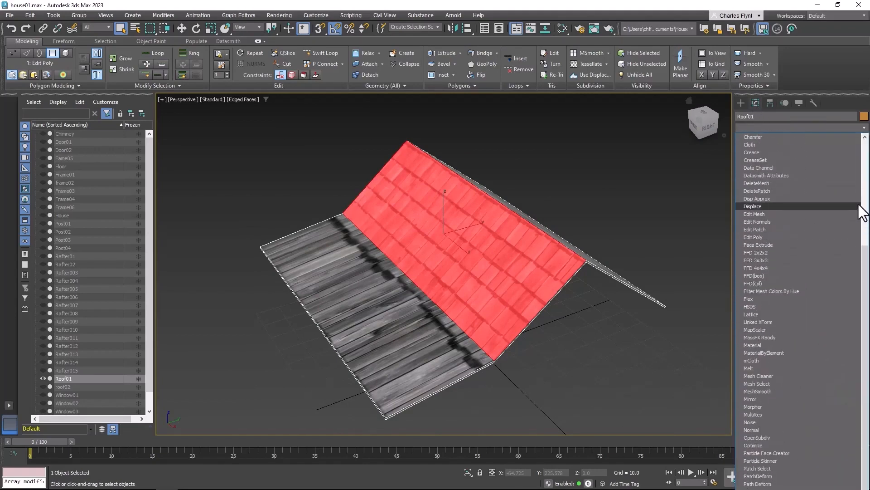
pyautogui.moveTo(865, 334); pyautogui.dragTo(866, 467)
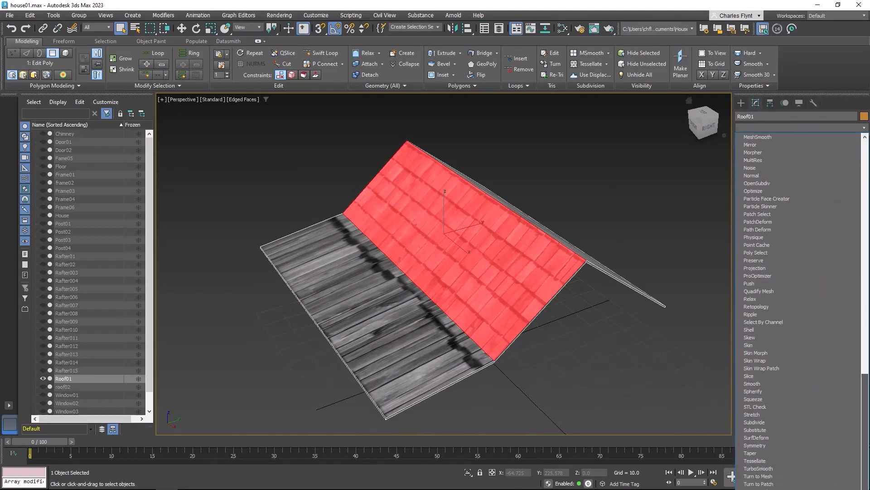
pyautogui.click(815, 125)
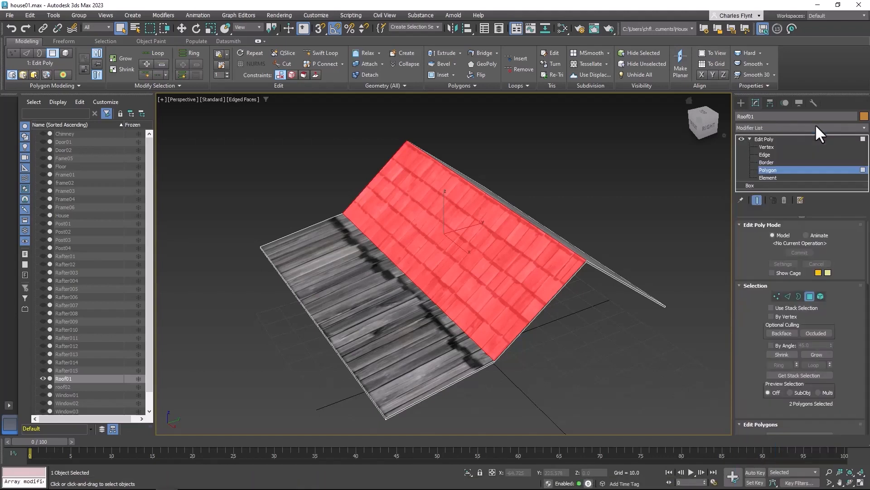
# - Apply a UVW Map modifier to the selected roof polygons
pyautogui.click(815, 125)
pyautogui.scroll(-20, 804, 88)
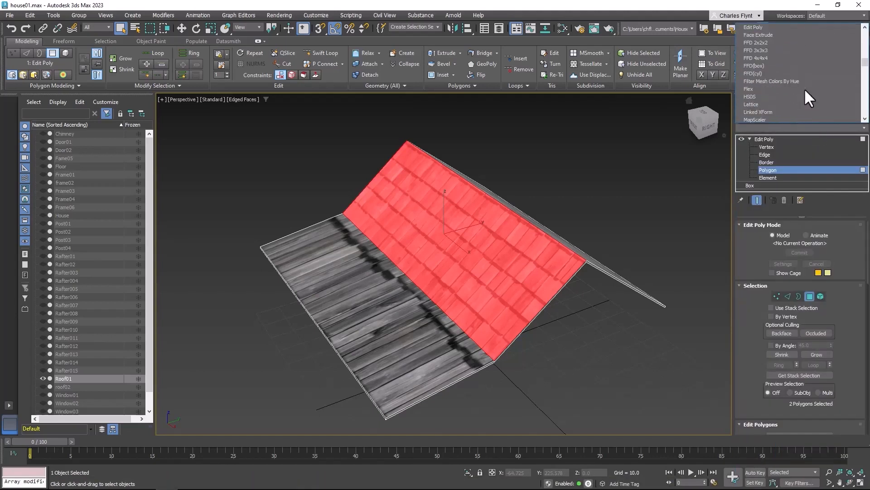
pyautogui.scroll(-12, 804, 88)
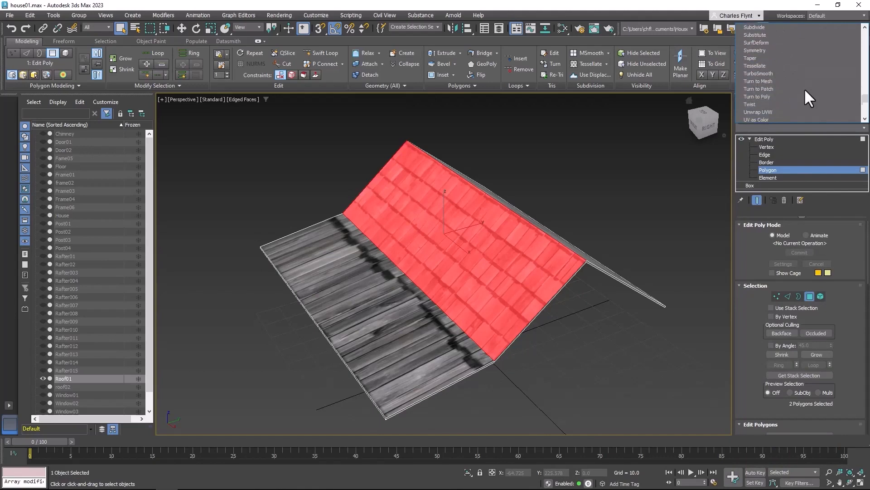
pyautogui.scroll(-3, 804, 89)
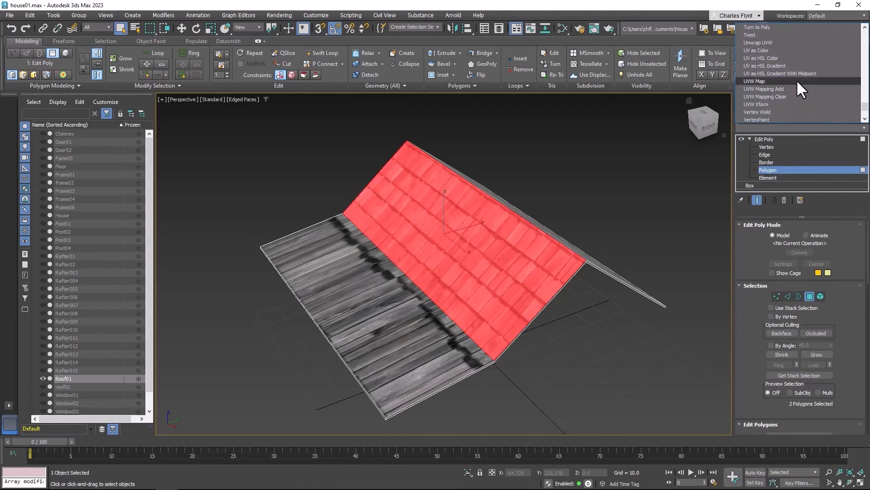
pyautogui.click(796, 80)
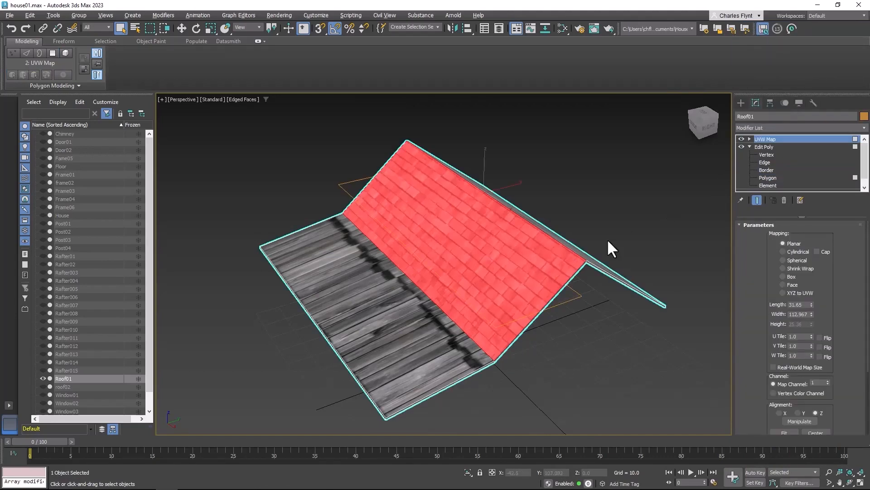
# - Set the UVW Map's U Tile and V Tile to 1.5 for the selected slope
pyautogui.keyDown('alt'); pyautogui.moveTo(401, 193); pyautogui.dragTo(634, 194, button='middle'); pyautogui.keyUp('alt')
pyautogui.scroll(3, 498, 218)
pyautogui.scroll(3, 498, 217)
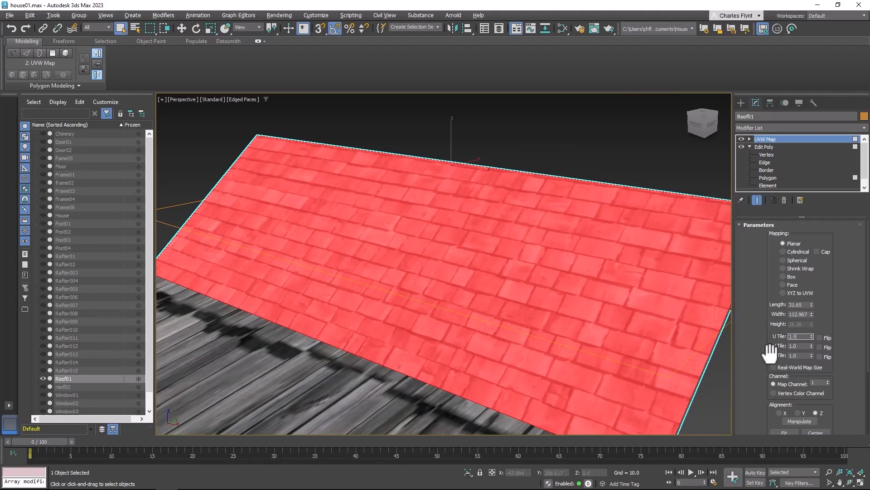
pyautogui.press('Return')
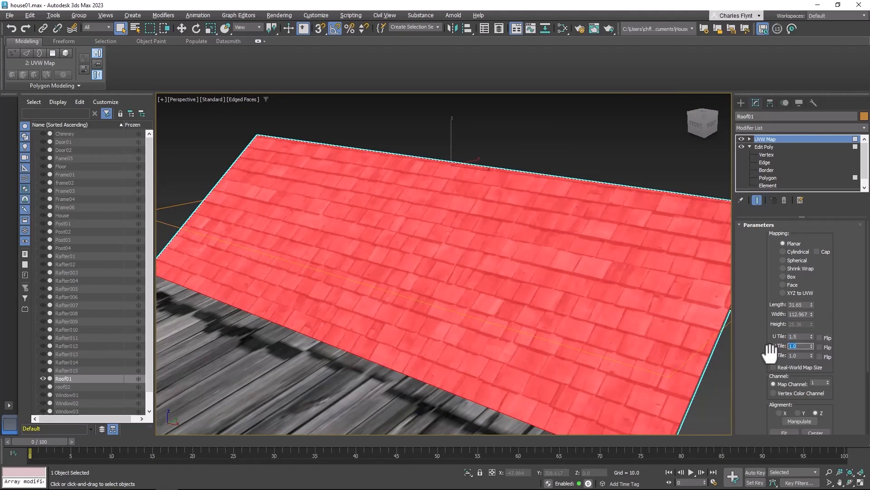
pyautogui.press('Return')
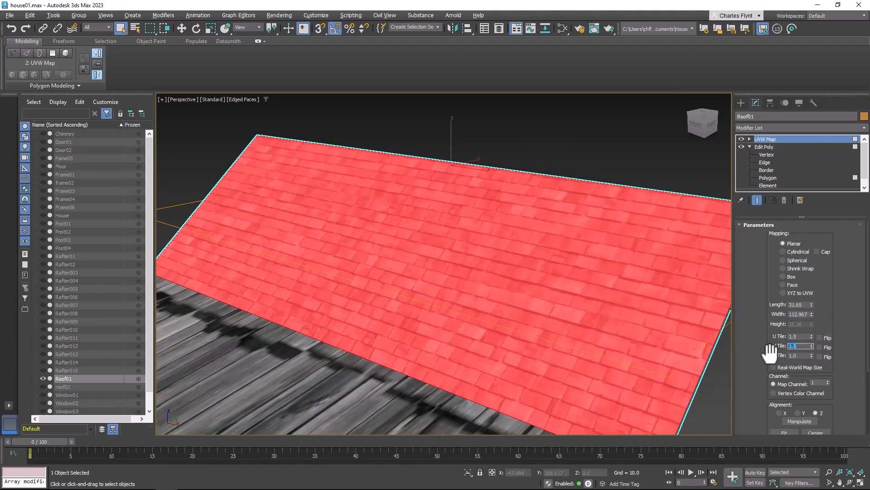
pyautogui.moveTo(565, 320); pyautogui.dragTo(511, 305, button='middle')
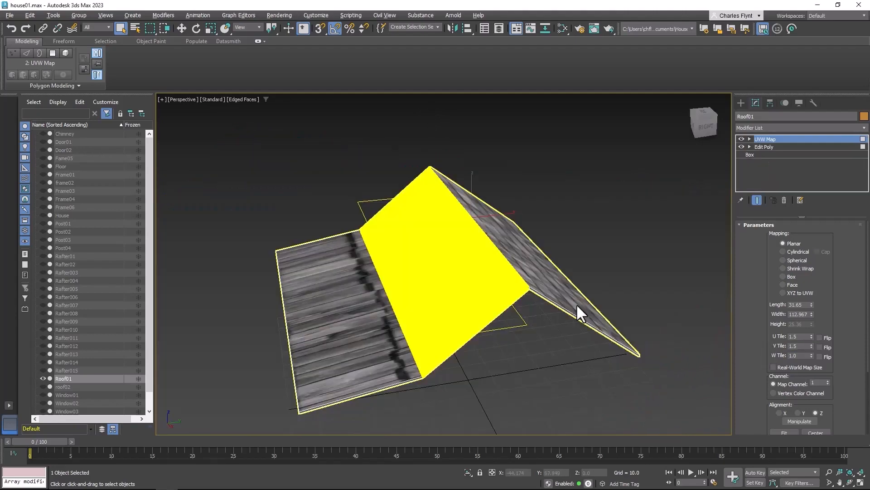
# - Copy the UVW Map modifier at the top of Roof01's modifier stack
pyautogui.keyDown('alt'); pyautogui.moveTo(567, 307); pyautogui.dragTo(550, 303, button='middle'); pyautogui.keyUp('alt')
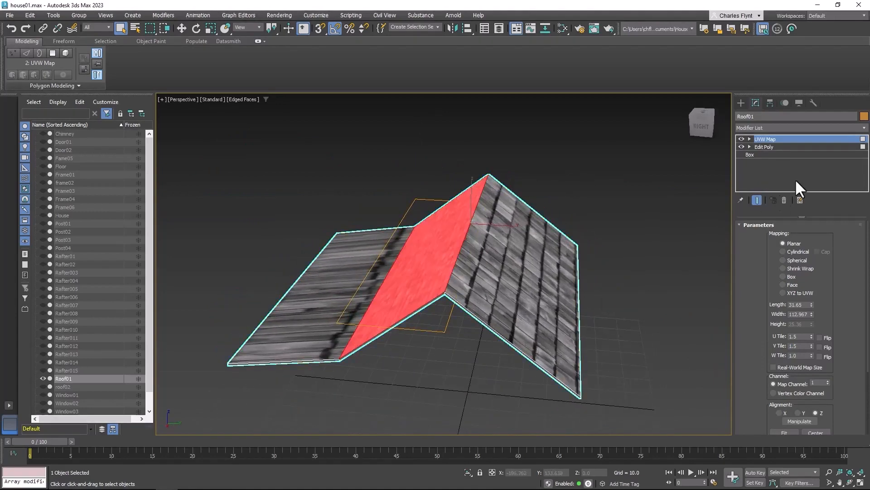
pyautogui.rightClick(790, 137)
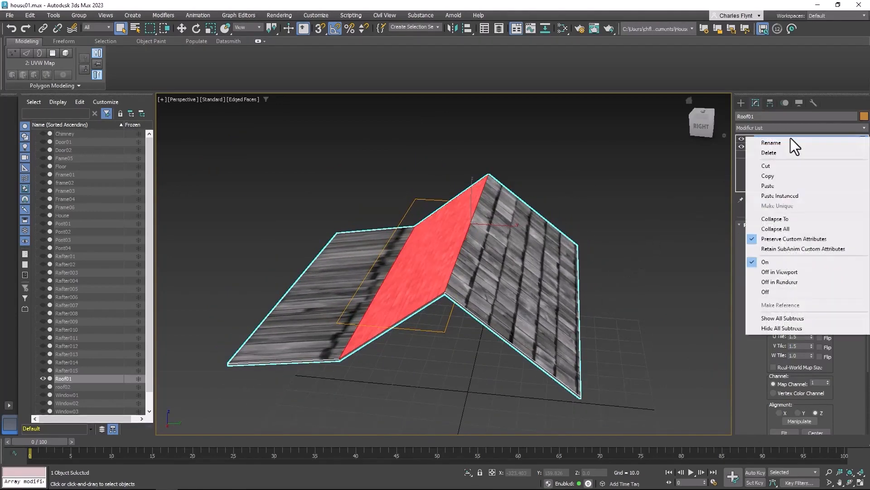
pyautogui.click(788, 176)
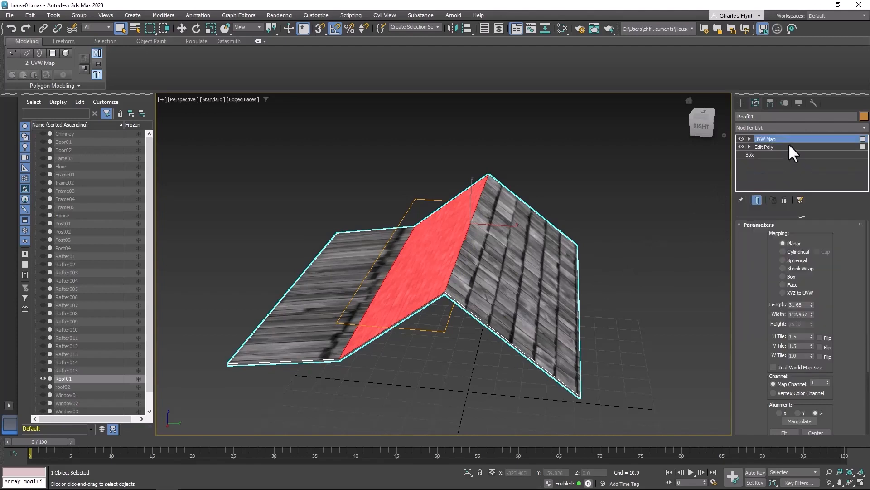
# - Add an Edit Poly modifier above the UVW Map and select the top and underside polygons of the opposite roof slope beyond the ridge
pyautogui.click(787, 129)
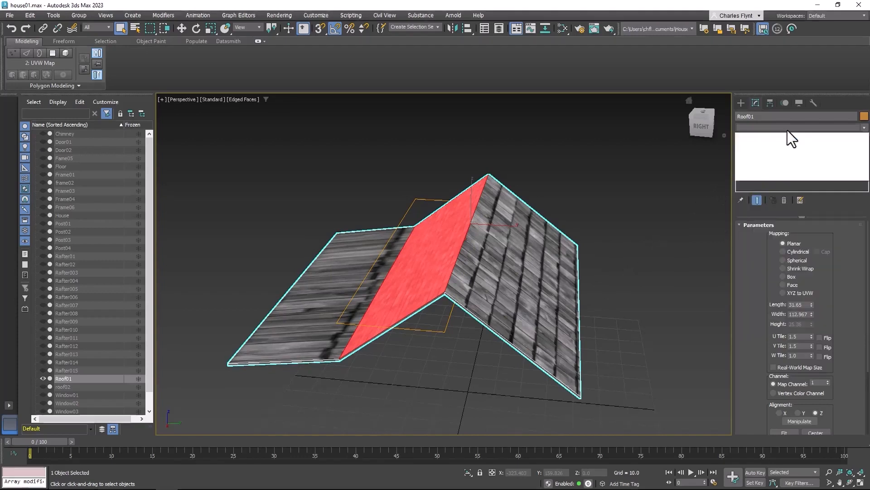
pyautogui.scroll(-5, 787, 250)
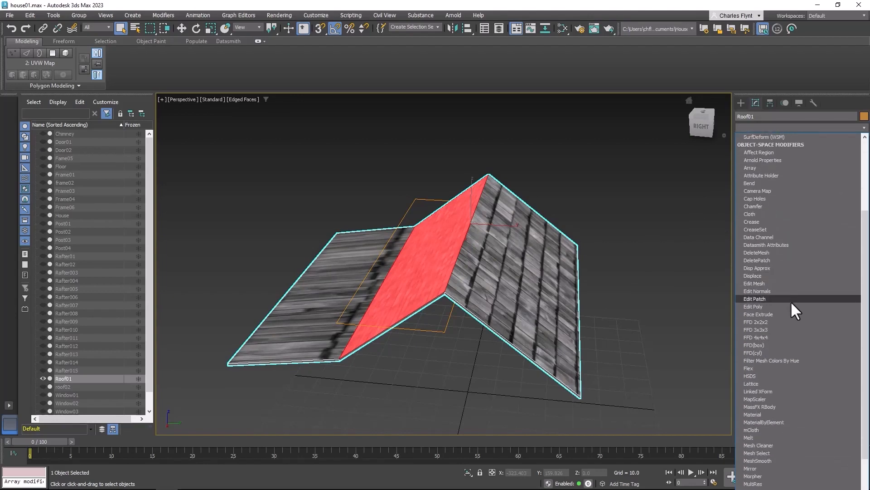
pyautogui.click(792, 301)
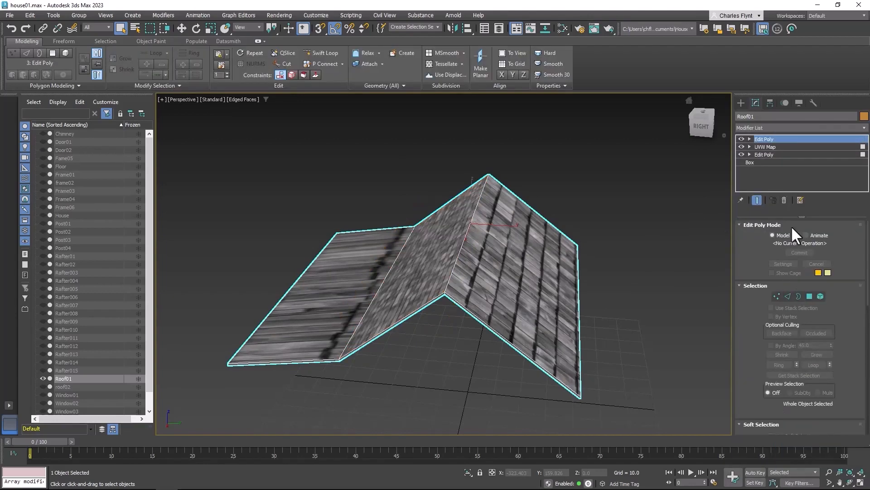
pyautogui.click(809, 296)
pyautogui.keyDown('alt'); pyautogui.moveTo(557, 269); pyautogui.dragTo(569, 287, button='middle'); pyautogui.keyUp('alt')
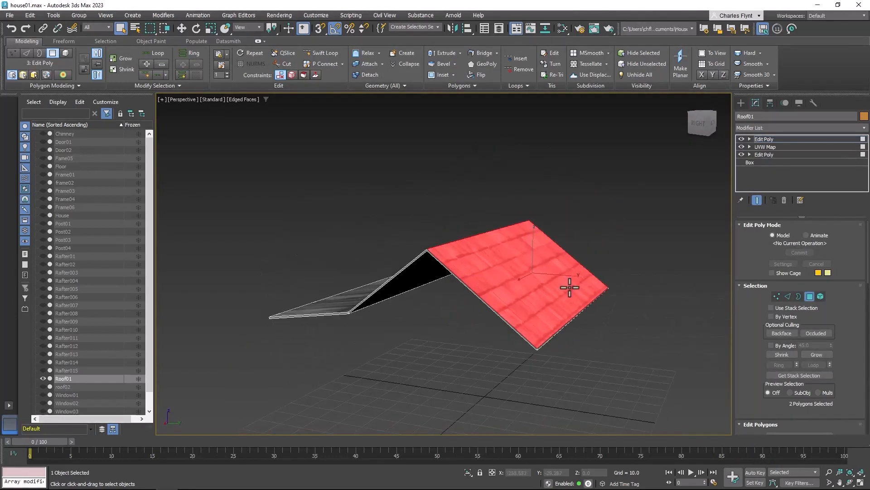
# - Paste the copied UVW Map modifier above the new Edit Poly and check the shingles on the selected slope
pyautogui.rightClick(784, 137)
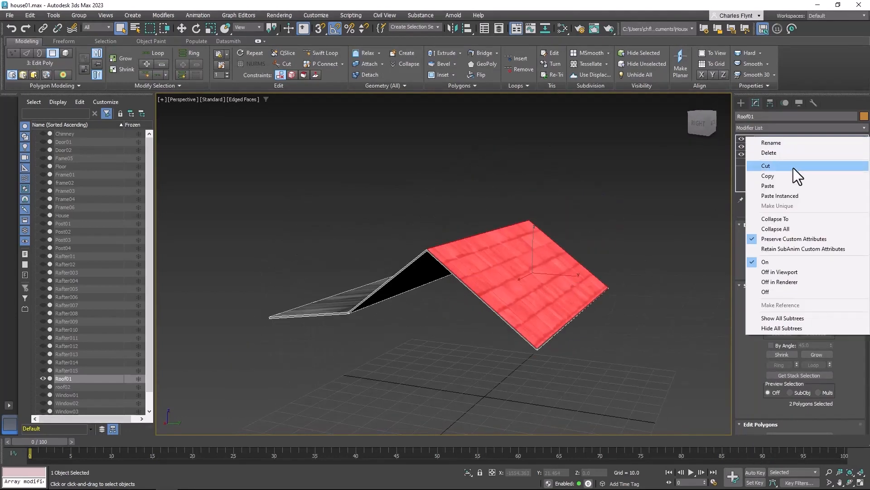
pyautogui.click(794, 187)
pyautogui.keyDown('alt'); pyautogui.moveTo(666, 248); pyautogui.dragTo(537, 257, button='middle'); pyautogui.keyUp('alt')
pyautogui.scroll(8, 512, 296)
pyautogui.scroll(-6, 575, 250)
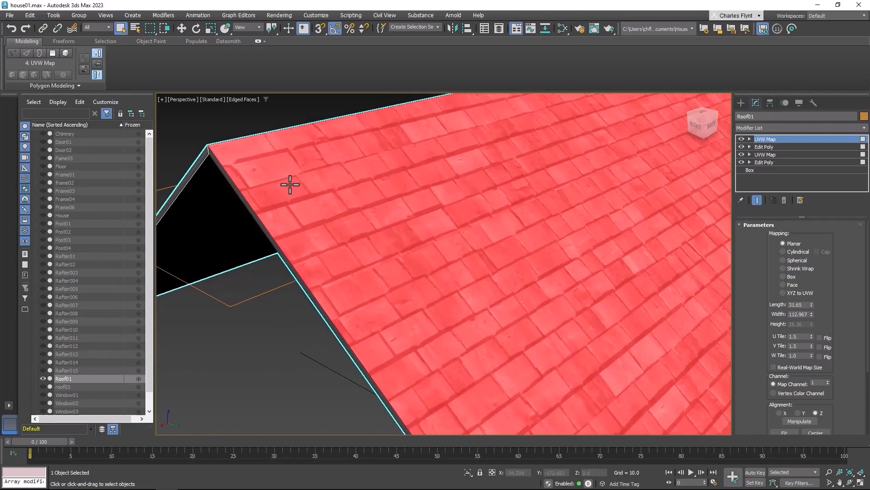
pyautogui.moveTo(274, 163)
pyautogui.keyDown('alt'); pyautogui.mouseDown(button='middle')
pyautogui.moveTo(317, 162)
pyautogui.moveTo(286, 165)
pyautogui.mouseUp(button='middle'); pyautogui.keyUp('alt')
pyautogui.scroll(-5, 456, 201)
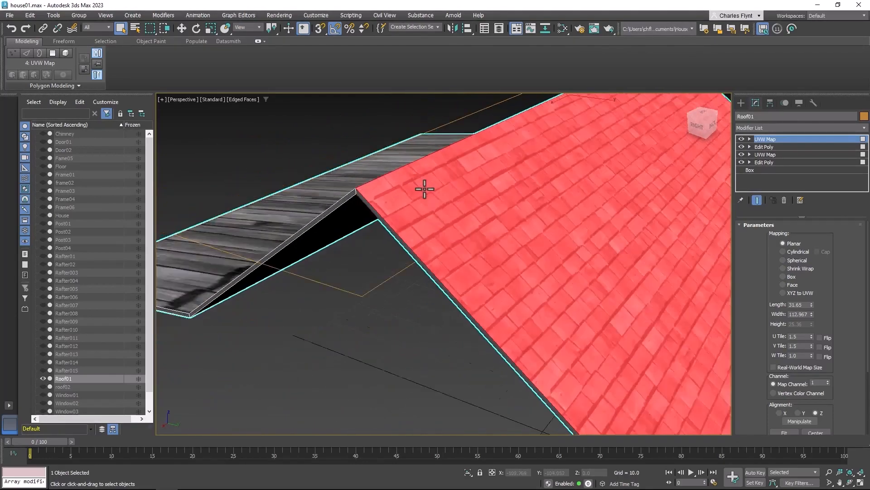
# - Rotate the top UVW Map's gizmo about the vertical axis to reverse the shingle direction on the selected slope, and leave gizmo editing
pyautogui.keyDown('alt'); pyautogui.moveTo(484, 205); pyautogui.dragTo(441, 219, button='middle'); pyautogui.keyUp('alt')
pyautogui.click(749, 139)
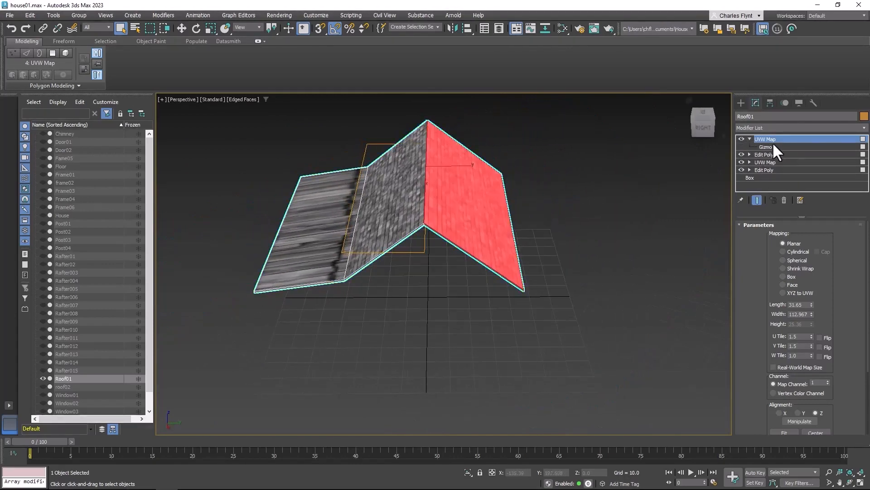
pyautogui.click(773, 145)
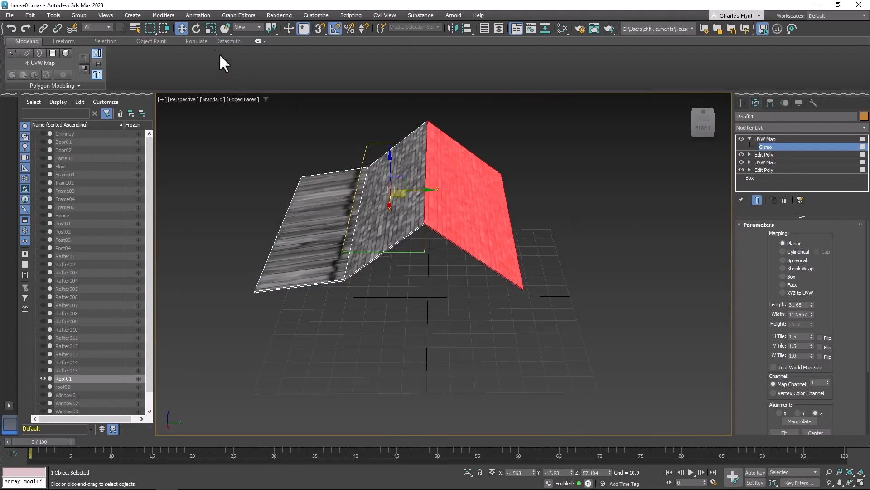
pyautogui.click(194, 27)
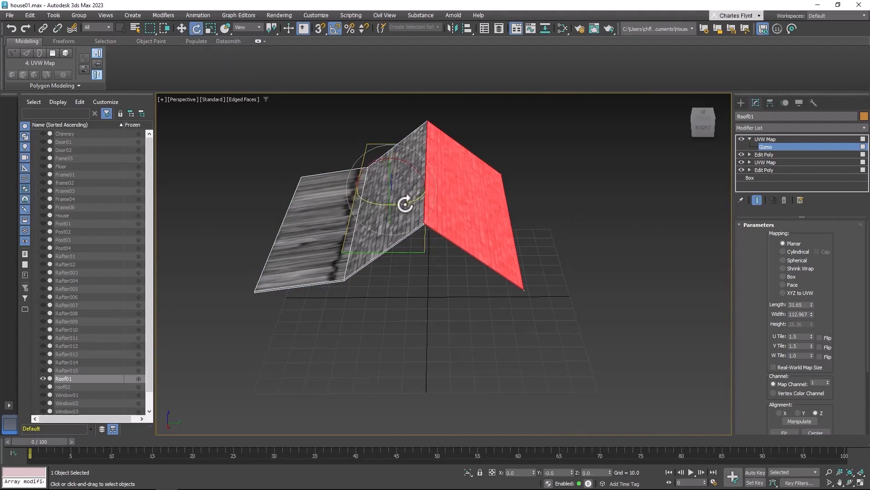
pyautogui.moveTo(405, 204); pyautogui.dragTo(475, 155)
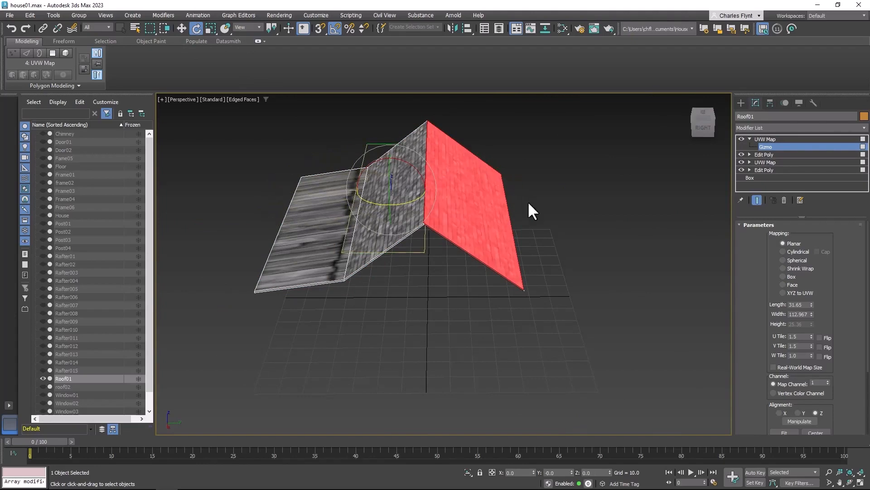
pyautogui.keyDown('alt'); pyautogui.moveTo(527, 200); pyautogui.dragTo(591, 183, button='middle'); pyautogui.keyUp('alt')
pyautogui.scroll(-2, 460, 225)
pyautogui.scroll(7, 460, 224)
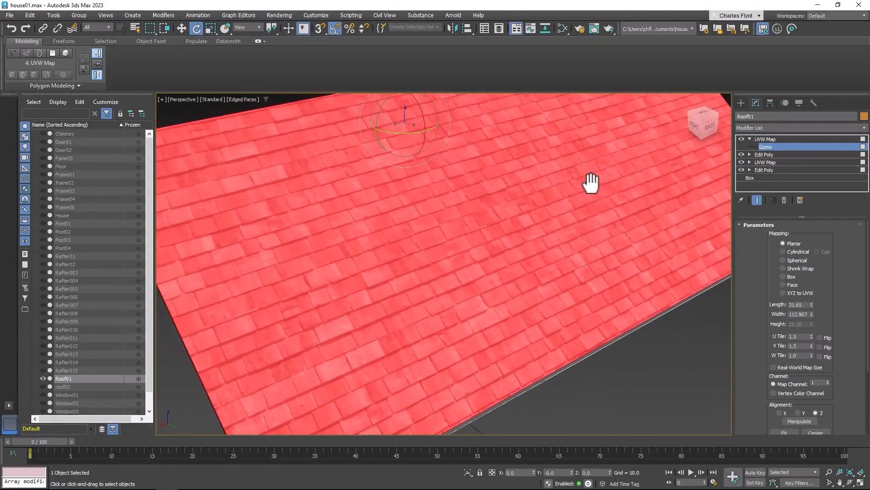
pyautogui.keyDown('alt'); pyautogui.moveTo(465, 247); pyautogui.dragTo(564, 236, button='middle'); pyautogui.keyUp('alt')
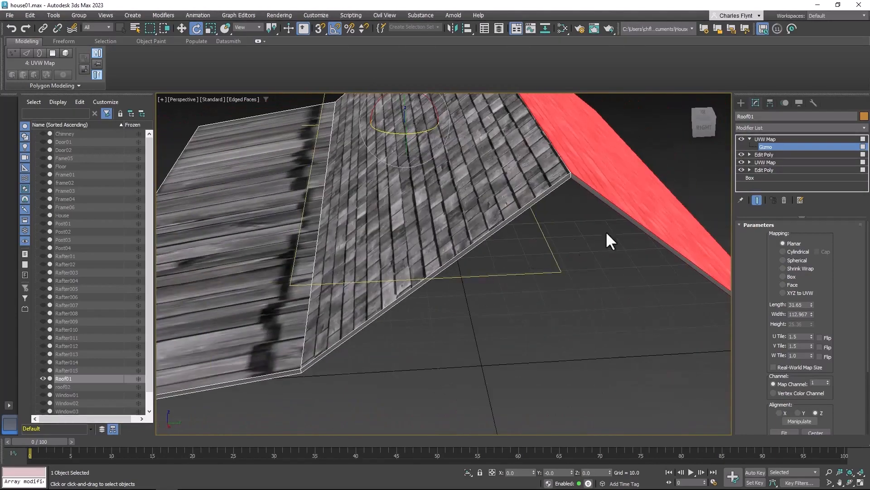
pyautogui.click(749, 139)
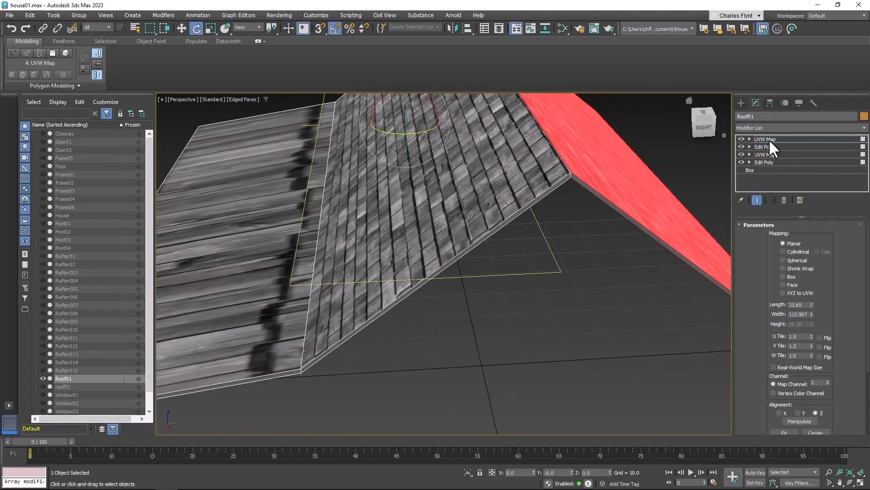
pyautogui.click(769, 138)
# - Add another Edit Poly modifier on top of the stack and select the top and underside polygons of the lower porch roof section
pyautogui.keyDown('alt'); pyautogui.moveTo(535, 239); pyautogui.dragTo(707, 209, button='middle'); pyautogui.keyUp('alt')
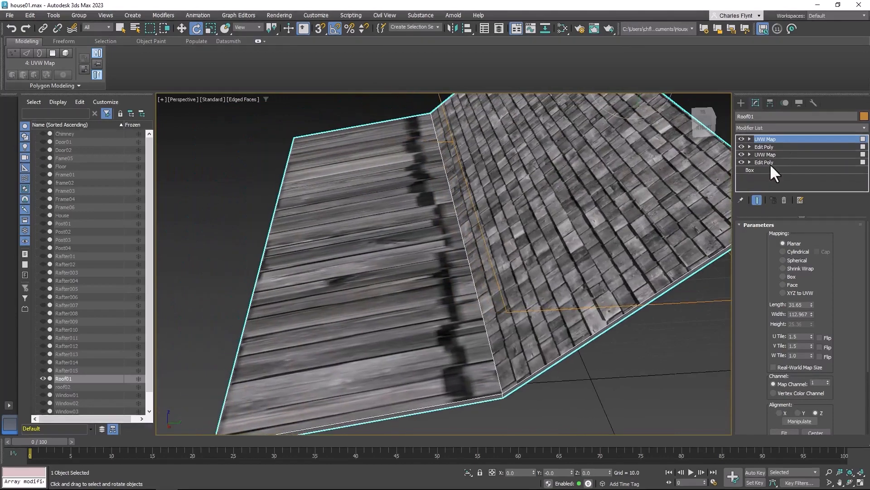
pyautogui.click(781, 127)
pyautogui.scroll(-4, 782, 91)
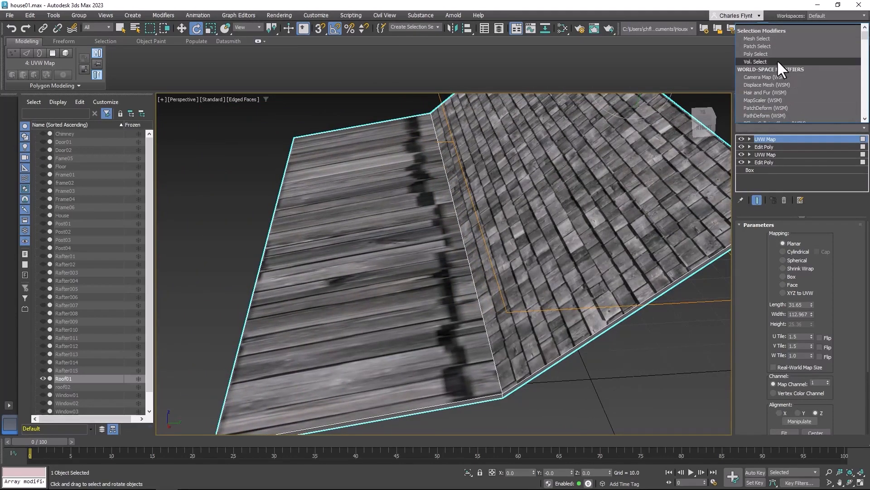
pyautogui.scroll(-7, 778, 100)
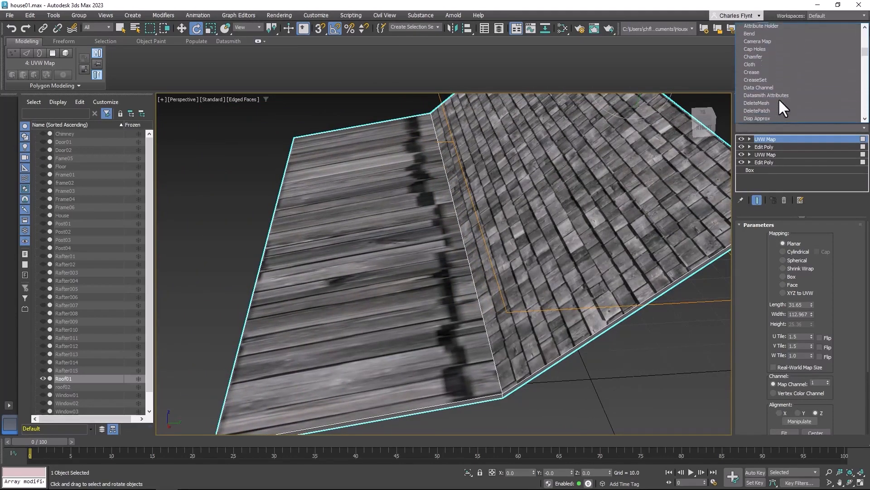
pyautogui.click(779, 96)
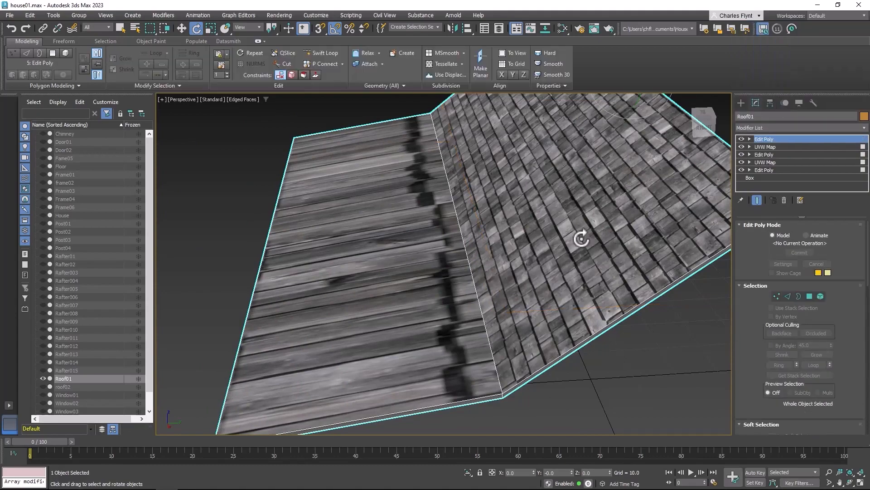
pyautogui.moveTo(521, 261); pyautogui.dragTo(611, 257, button='middle')
pyautogui.click(809, 296)
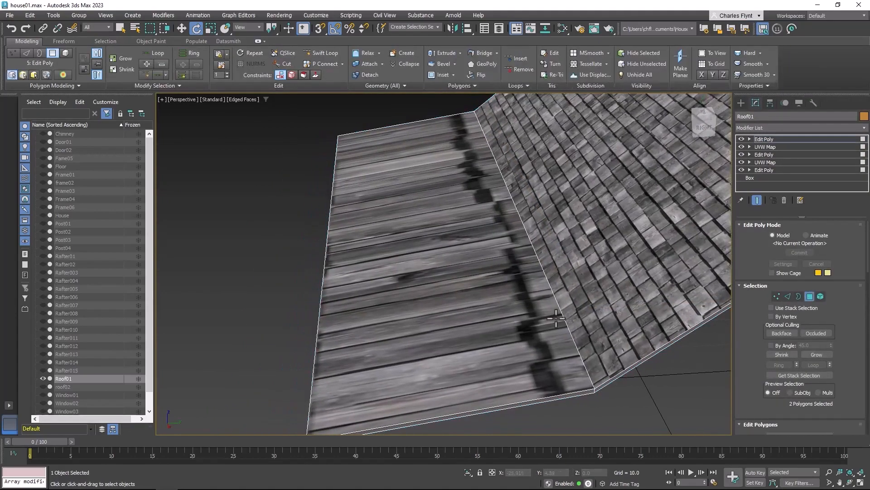
pyautogui.click(494, 301)
pyautogui.keyDown('alt'); pyautogui.moveTo(519, 338); pyautogui.dragTo(506, 299, button='middle'); pyautogui.keyUp('alt')
pyautogui.keyDown('ctrl'); pyautogui.click(489, 199); pyautogui.keyUp('ctrl')
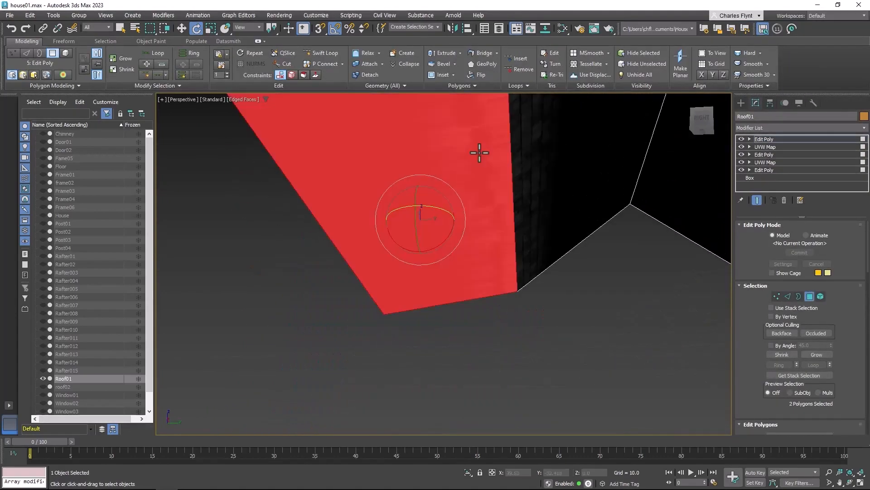
pyautogui.keyDown('alt'); pyautogui.moveTo(478, 151); pyautogui.dragTo(504, 213, button='middle'); pyautogui.keyUp('alt')
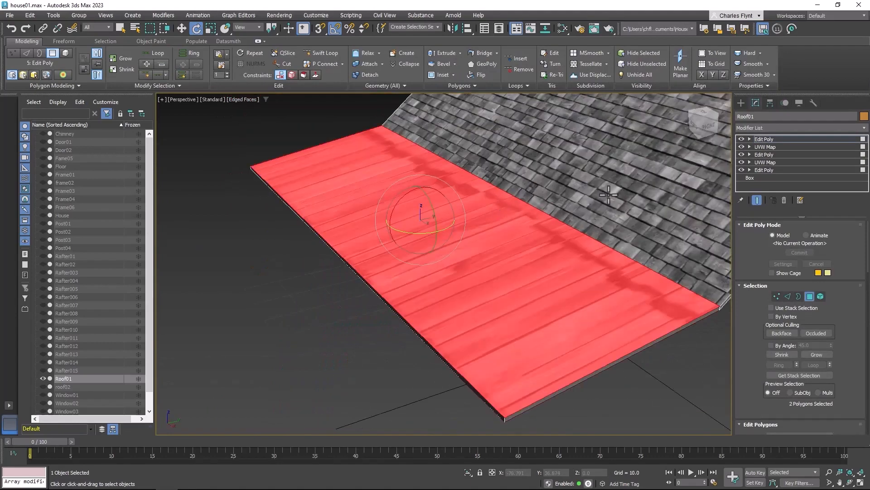
# - Paste the copied UVW Map modifier above the Edit Poly for the porch roof section
pyautogui.rightClick(791, 138)
pyautogui.click(802, 187)
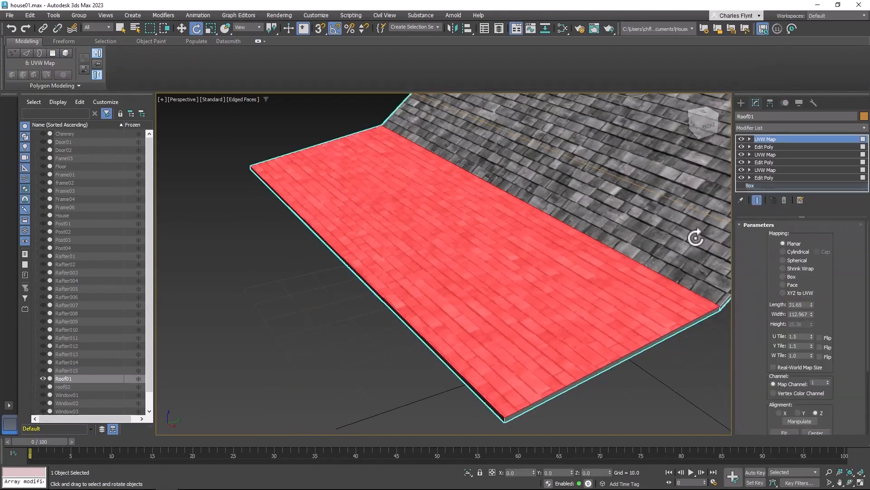
# - Examine the shingle scale and direction on the porch roof section against the adjoining upper slope
pyautogui.keyDown('alt'); pyautogui.moveTo(575, 270); pyautogui.dragTo(585, 282, button='middle'); pyautogui.keyUp('alt')
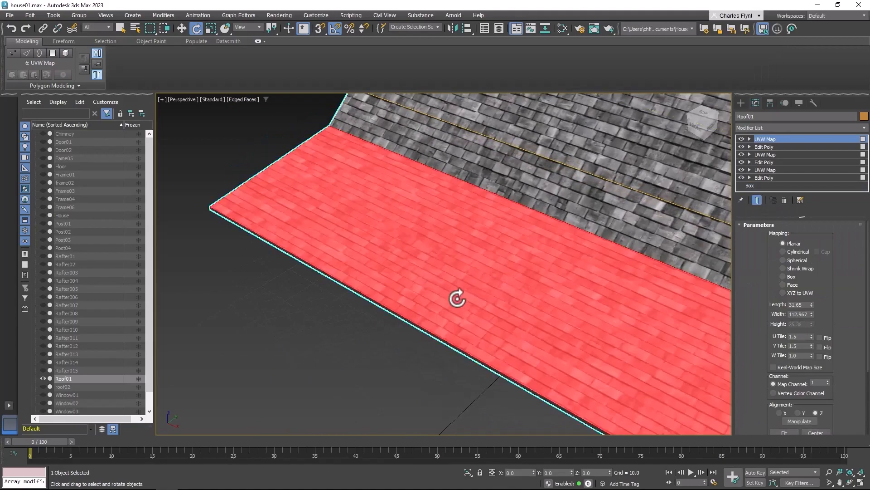
pyautogui.scroll(-5, 457, 298)
pyautogui.scroll(4, 464, 297)
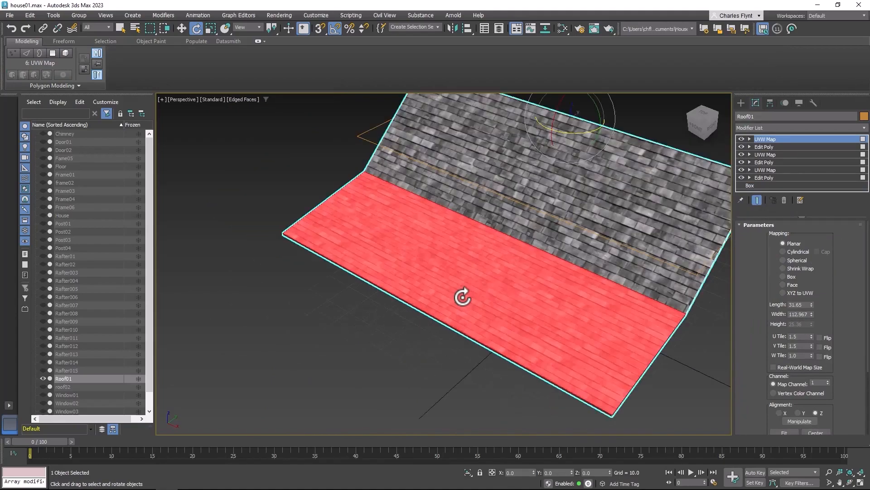
pyautogui.scroll(5, 463, 298)
pyautogui.keyDown('alt'); pyautogui.moveTo(475, 294); pyautogui.dragTo(461, 278, button='middle'); pyautogui.keyUp('alt')
pyautogui.scroll(-8, 461, 279)
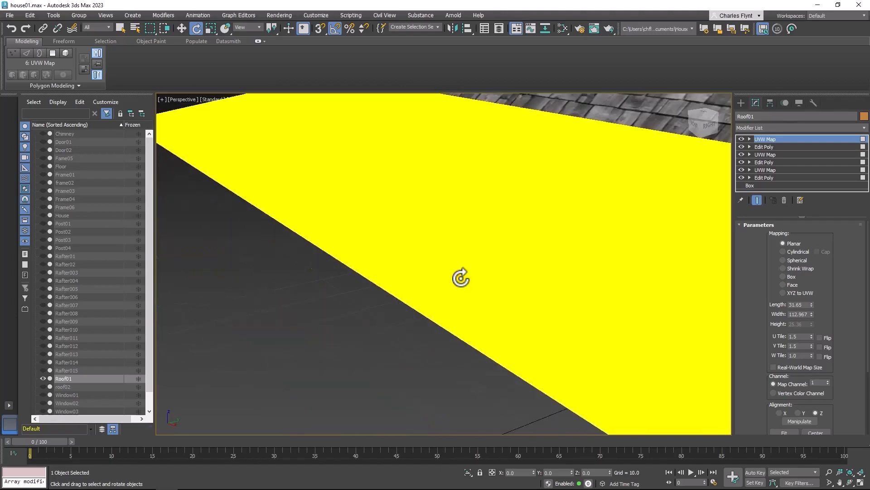
pyautogui.moveTo(503, 286); pyautogui.dragTo(341, 330, button='middle')
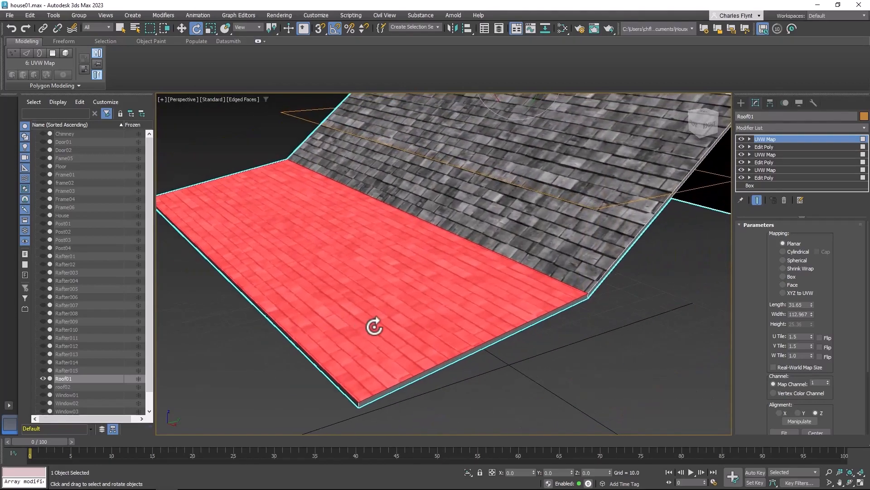
pyautogui.scroll(-3, 376, 327)
pyautogui.moveTo(497, 308); pyautogui.dragTo(490, 314, button='middle')
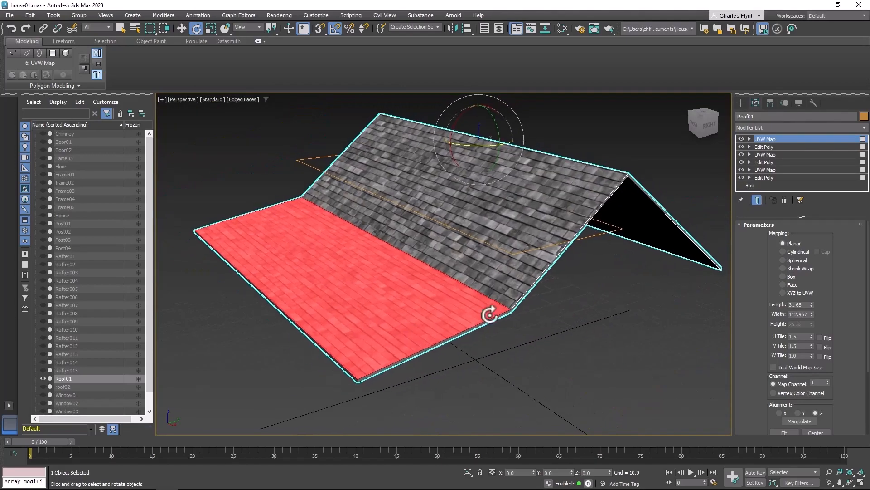
# - Add an Edit Poly modifier to clear the polygon highlight, deselect the roof, and compare the shingle sizes of the upper and porch slopes
pyautogui.click(774, 127)
pyautogui.click(764, 434)
pyautogui.click(565, 343)
pyautogui.keyDown('alt'); pyautogui.moveTo(568, 336); pyautogui.dragTo(608, 220, button='middle'); pyautogui.keyUp('alt')
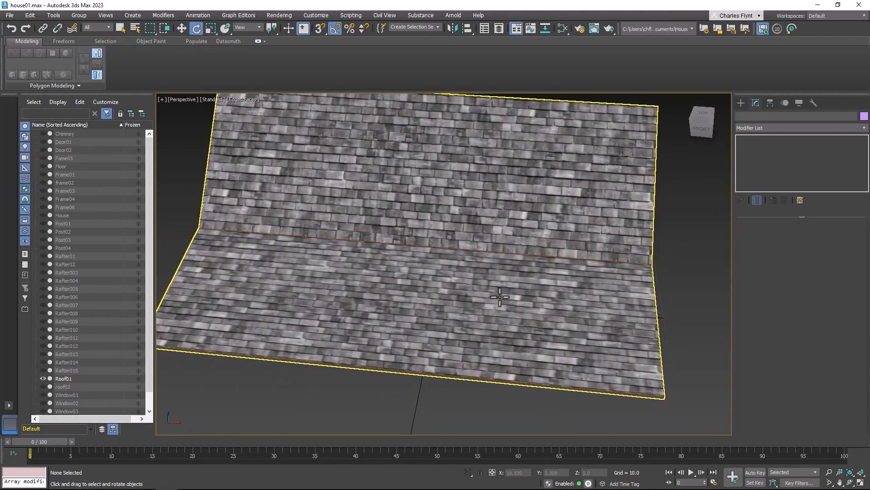
pyautogui.scroll(4, 500, 297)
pyautogui.scroll(-4, 496, 296)
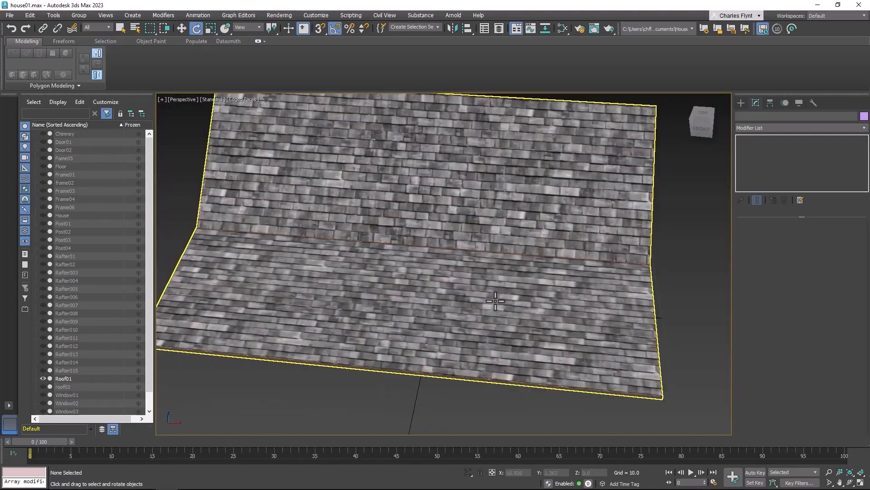
# - Select the roof again and delete the topmost Edit Poly modifier
pyautogui.click(499, 334)
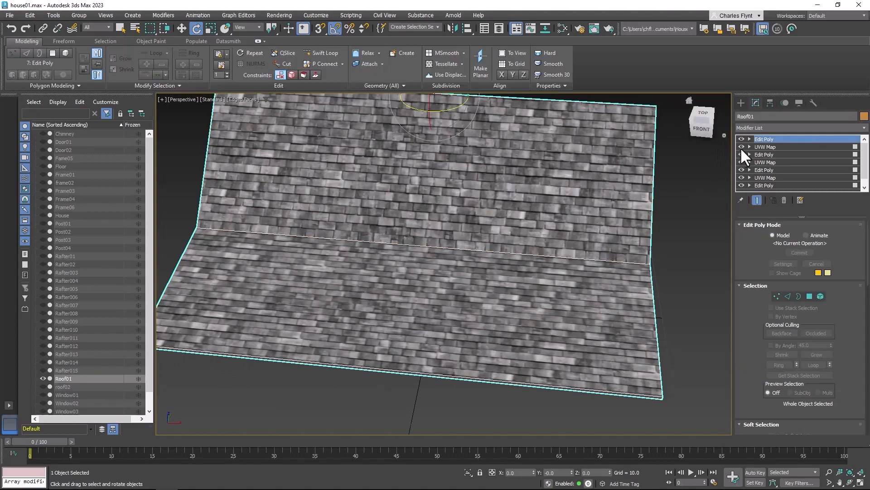
pyautogui.rightClick(769, 136)
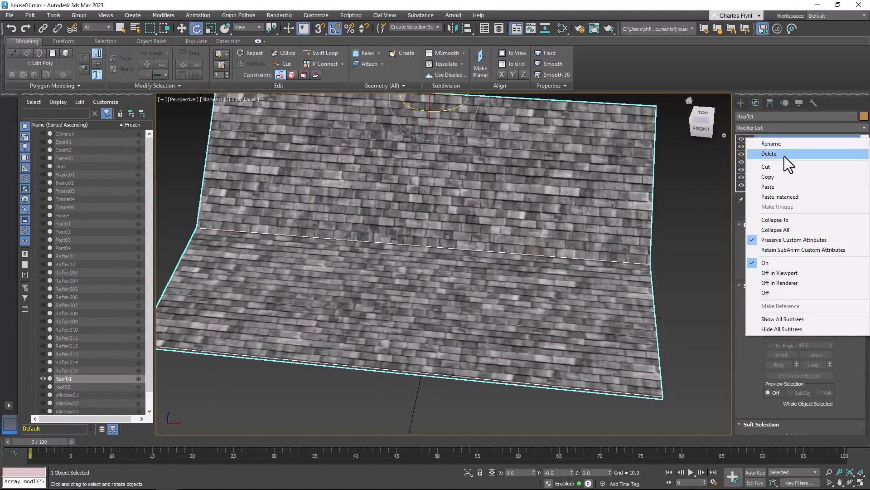
pyautogui.click(784, 156)
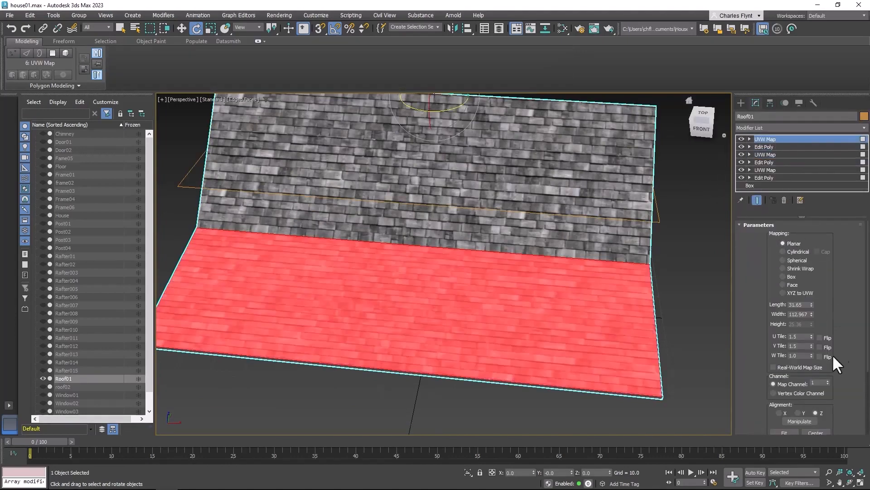
# - Set the porch roof section's UVW Map tiling to 1.47 in U and 1.11 in V to match the upper slope's shingles
pyautogui.keyDown('alt'); pyautogui.moveTo(467, 324); pyautogui.dragTo(470, 334, button='middle'); pyautogui.keyUp('alt')
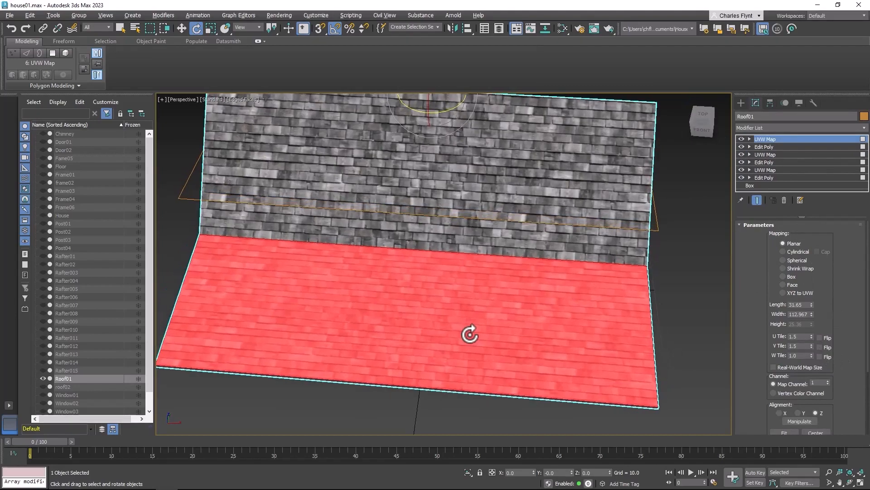
pyautogui.scroll(2, 470, 334)
pyautogui.scroll(-2, 470, 334)
pyautogui.scroll(1, 470, 334)
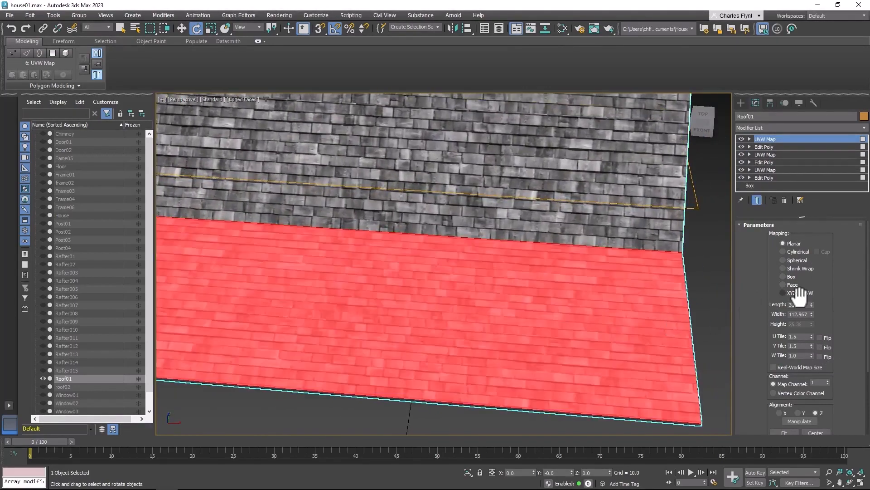
pyautogui.moveTo(811, 337); pyautogui.dragTo(813, 365)
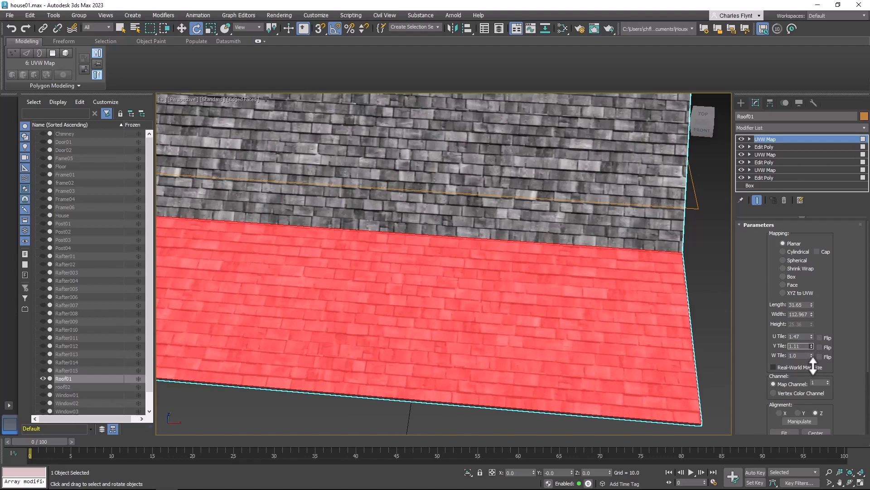
pyautogui.click(711, 328)
pyautogui.click(560, 312)
# - Add an Edit Poly modifier above the porch section's UVW Map to clear the polygon highlight, and view both slopes from the side
pyautogui.click(781, 127)
pyautogui.scroll(-3, 778, 90)
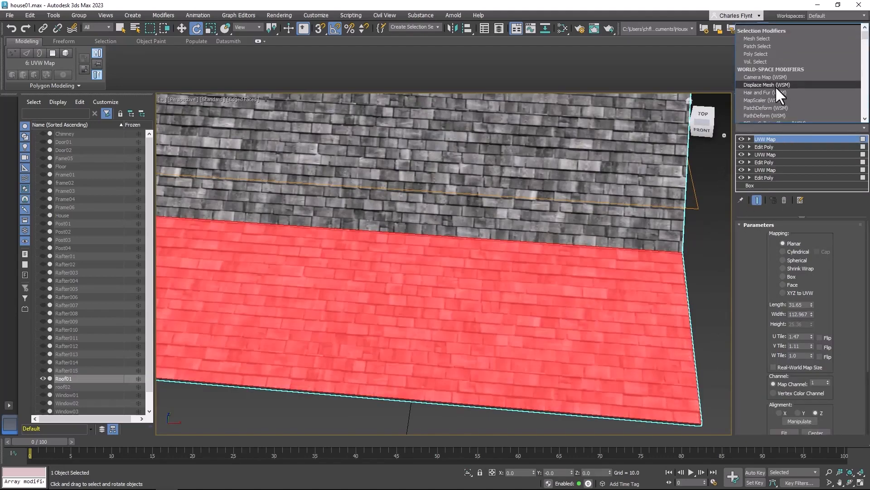
pyautogui.scroll(-6, 776, 92)
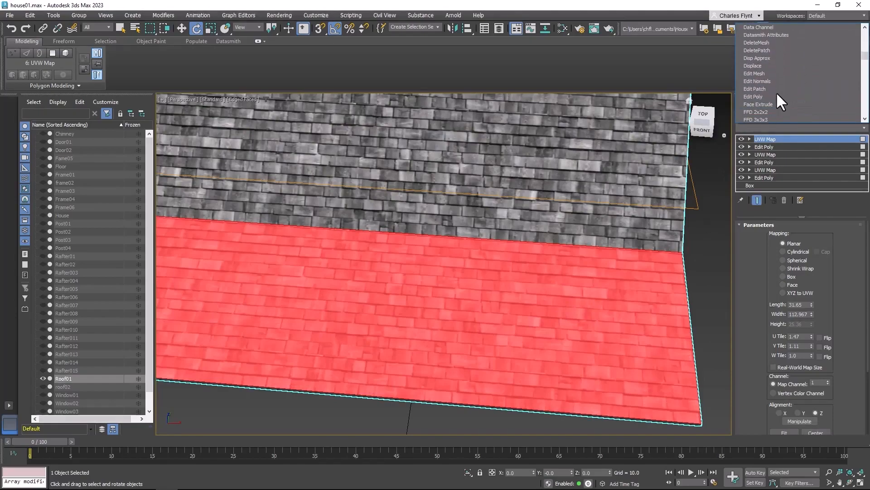
pyautogui.click(777, 96)
pyautogui.keyDown('alt'); pyautogui.moveTo(556, 268); pyautogui.dragTo(462, 322, button='middle'); pyautogui.keyUp('alt')
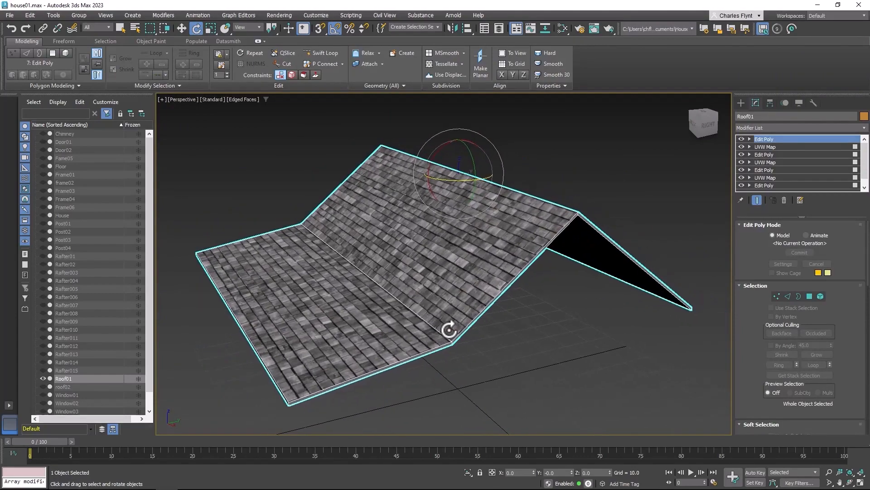